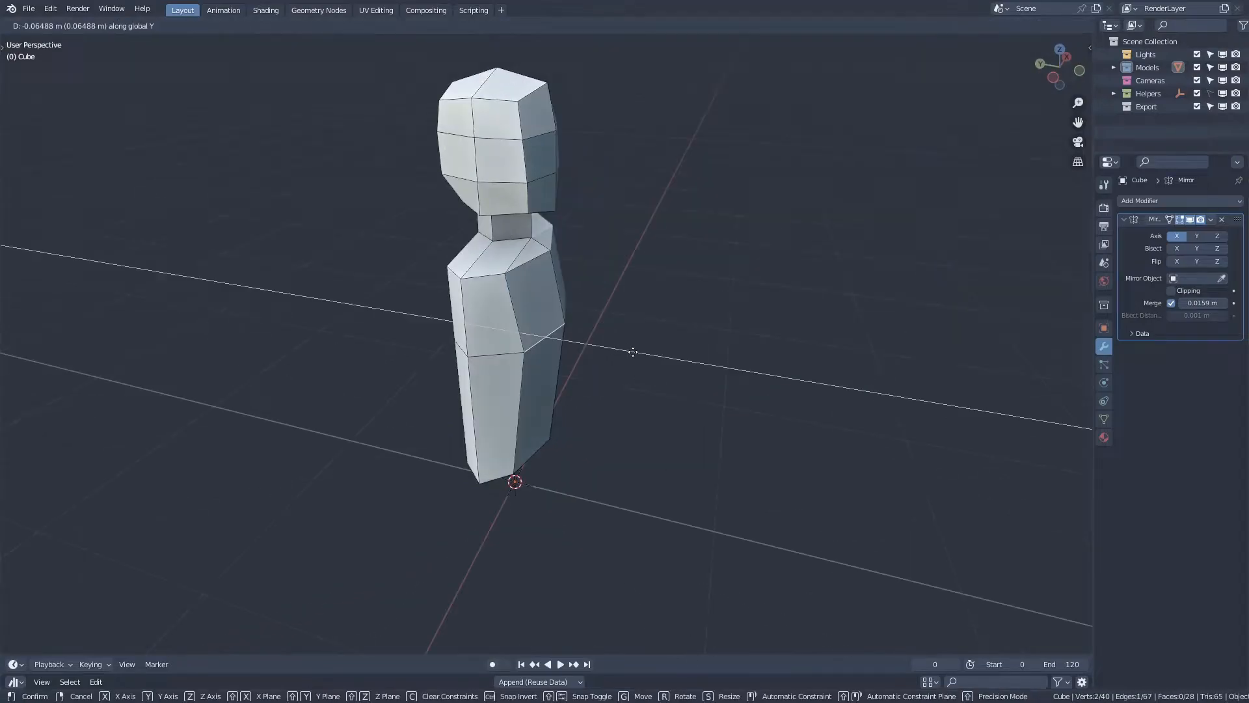
Shape the torso by moving the selected waist edges along Y and lowering the shoulder vertex along Z
{"action": "key", "text": "g"}
{"action": "left_click", "coordinate": [612, 393]}
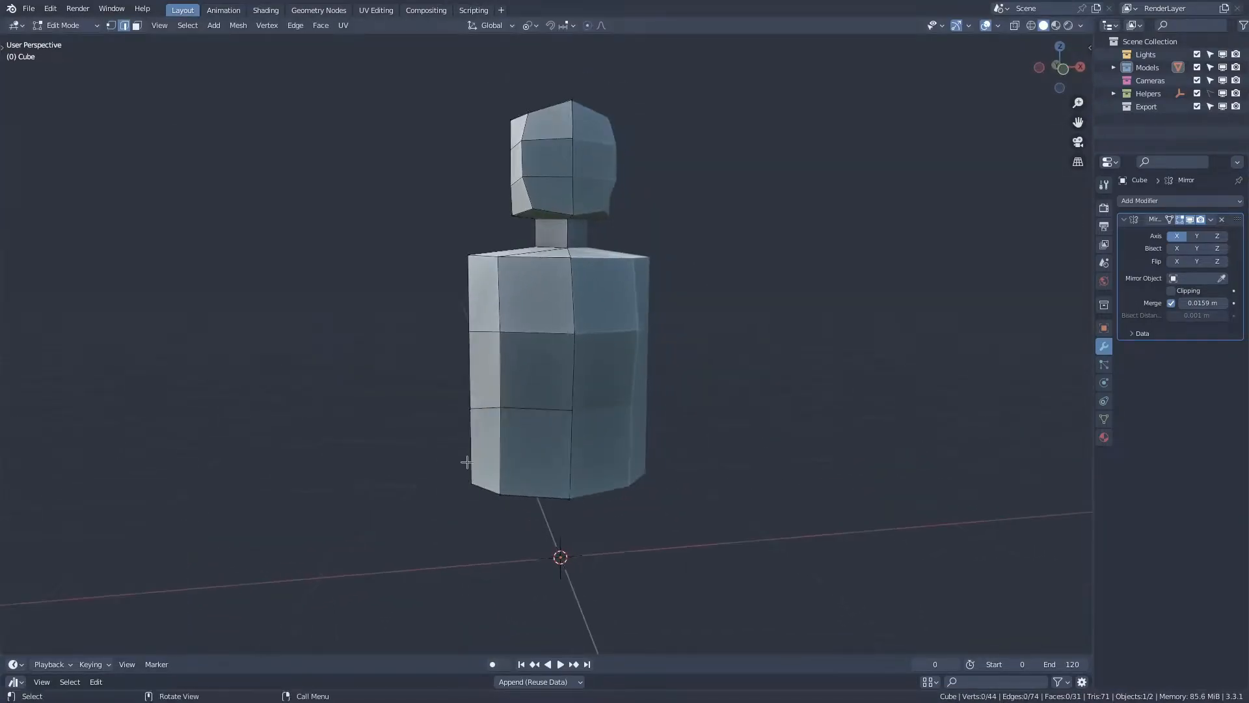
{"action": "left_click", "coordinate": [437, 265]}
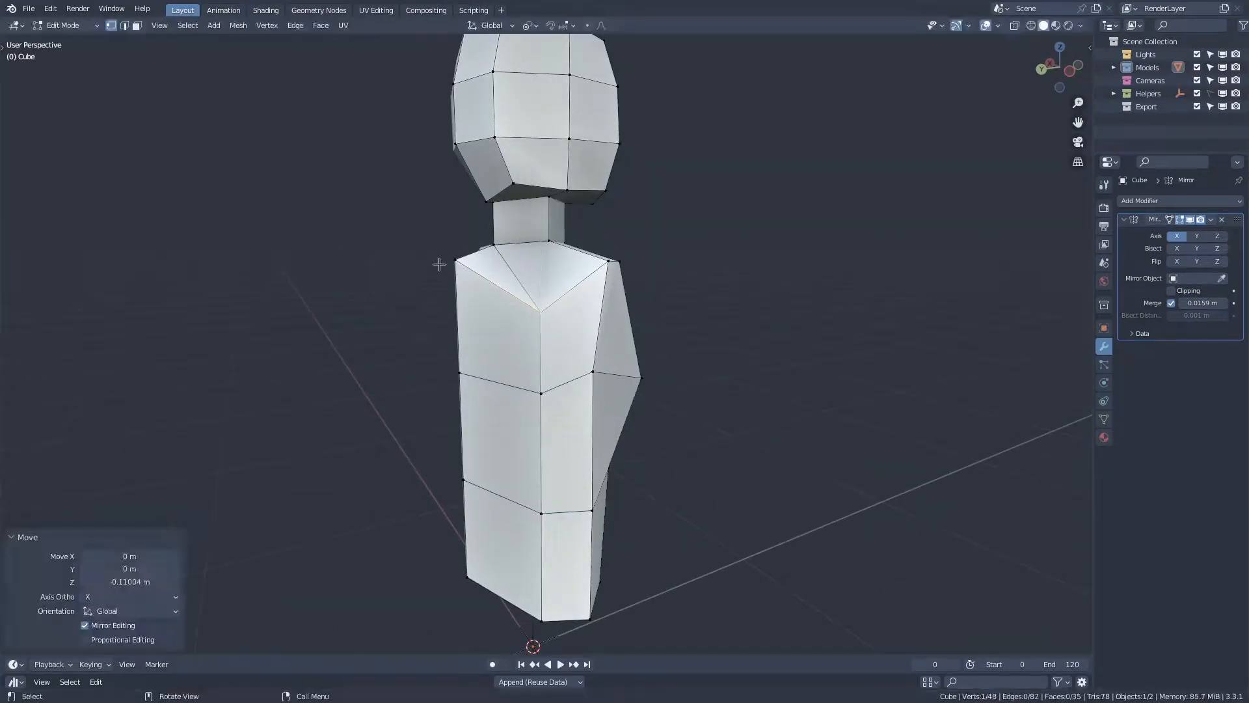
{"action": "key", "text": "g"}
{"action": "key", "text": "z"}
{"action": "left_click", "coordinate": [438, 306]}
Cut new edges into the upper side of the torso with the Knife tool for the arm
{"action": "middle_click_drag", "start_coordinate": [438, 306], "coordinate": [613, 195]}
{"action": "key", "text": "k"}
{"action": "left_click", "coordinate": [638, 260]}
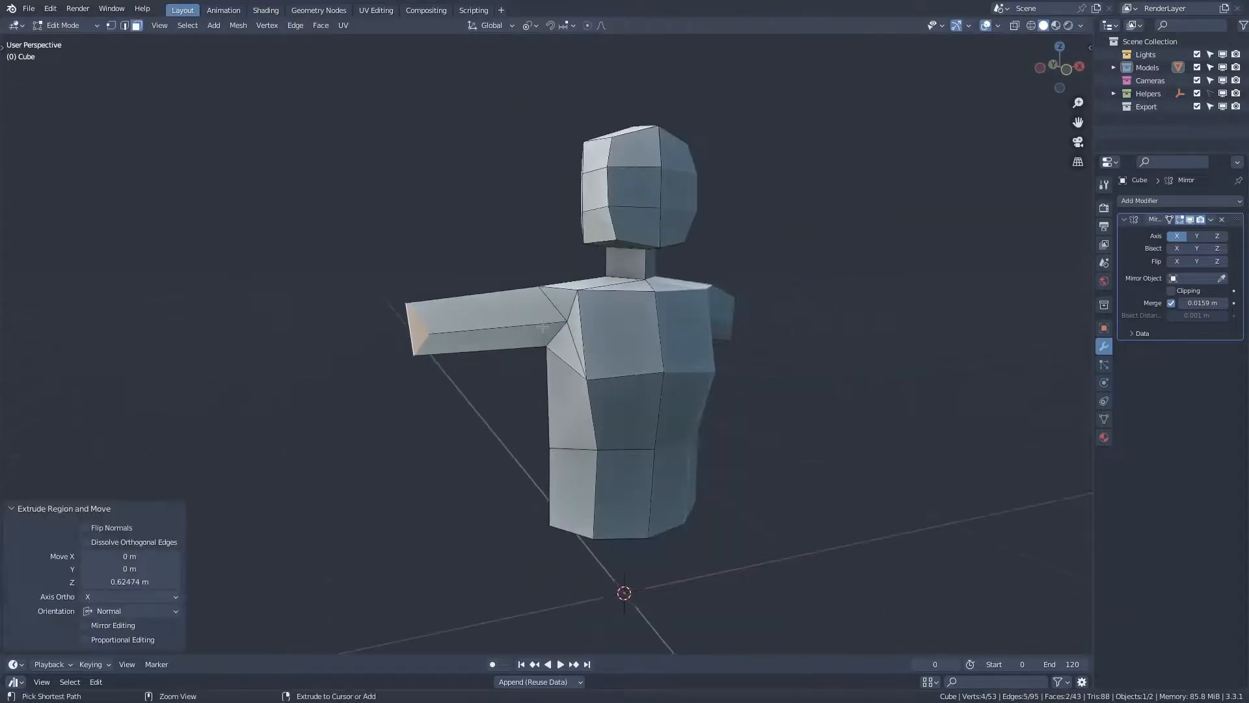
Scale and angle the arm's end face, then extrude and shape the rest of the arm down to the hand
{"action": "middle_click_drag", "start_coordinate": [790, 336], "coordinate": [692, 393]}
{"action": "key", "text": "s"}
{"action": "left_click", "coordinate": [692, 394]}
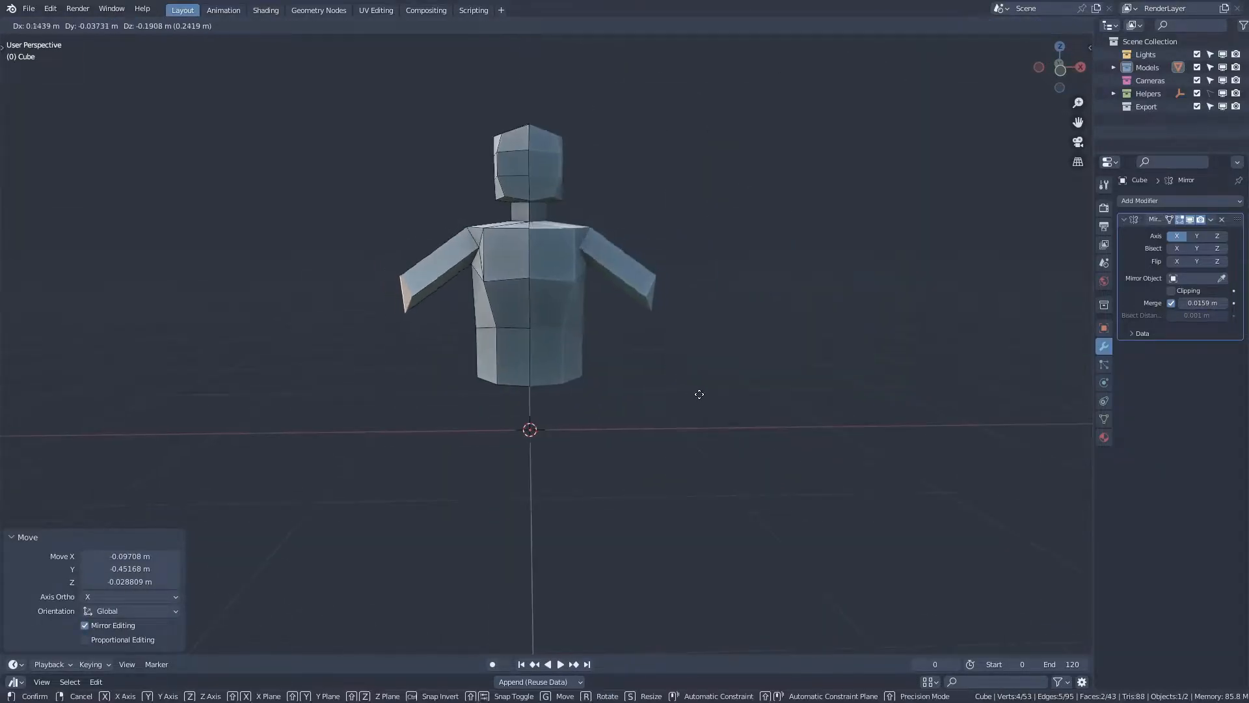
{"action": "key", "text": "e"}
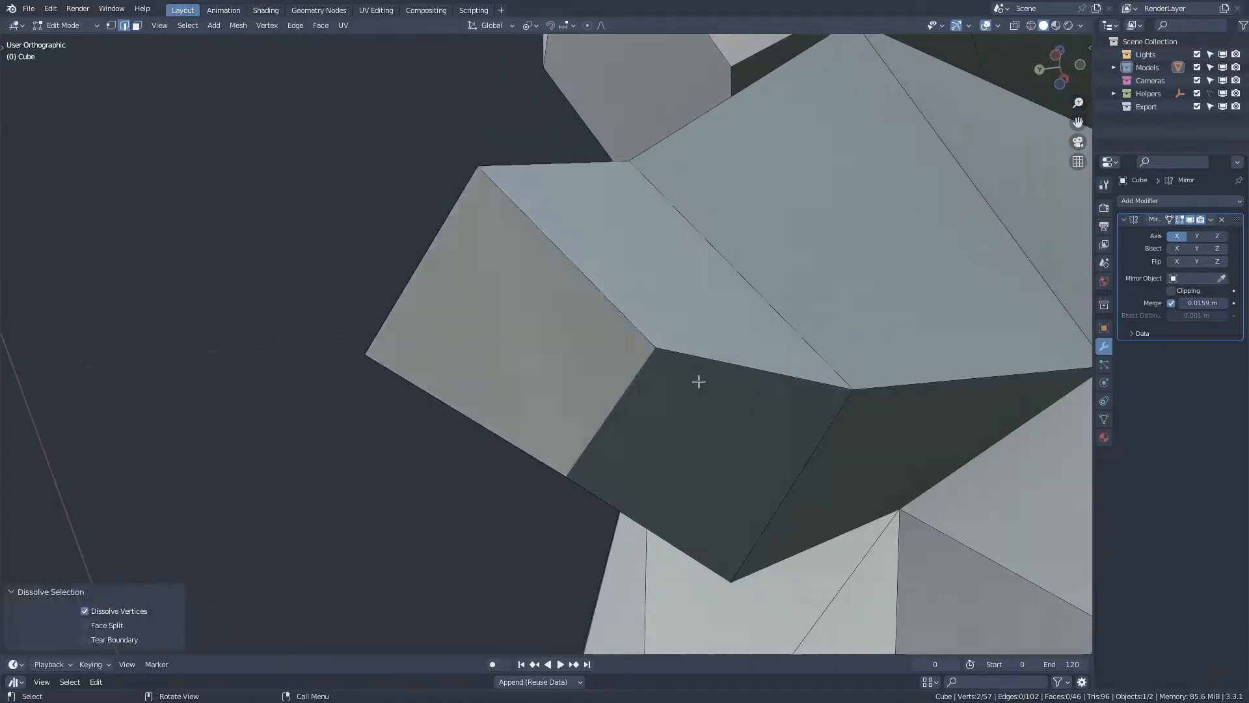
{"action": "scroll", "coordinate": [837, 320], "scroll_direction": "down", "scroll_amount": 3}
{"action": "key", "text": "alt+s"}
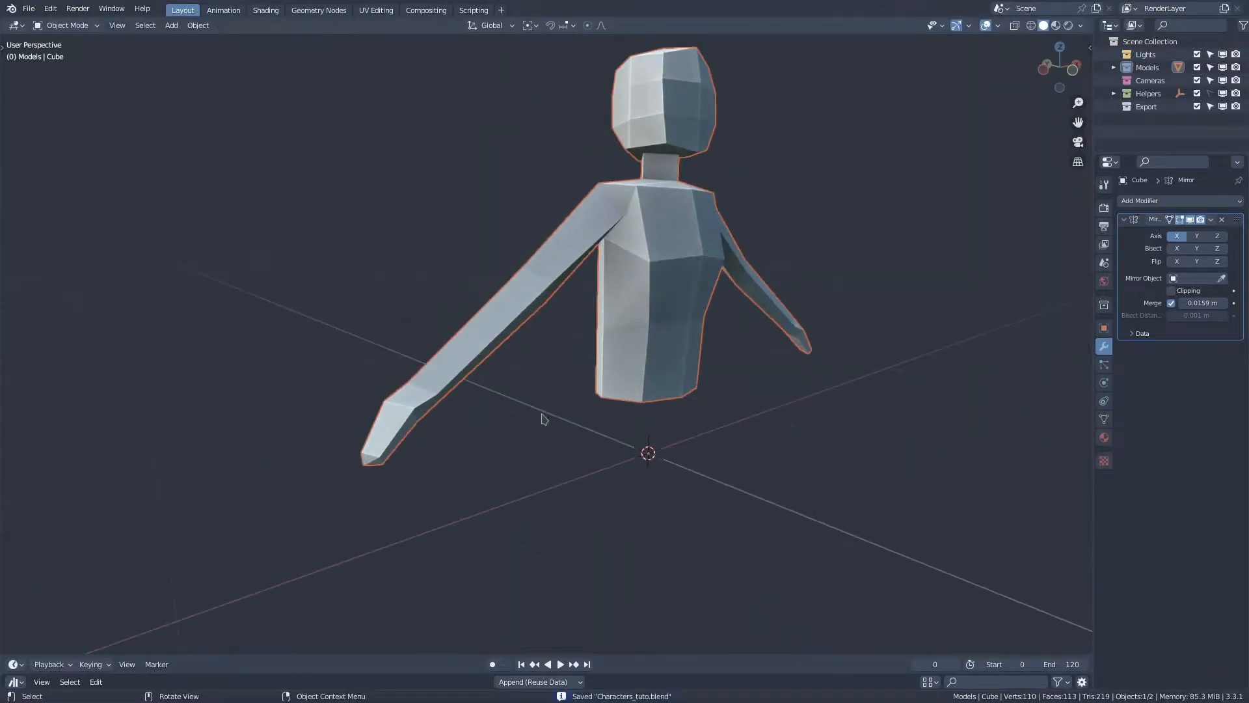
Refine the body's proportions by scaling a selected face and moving an edge on the torso
{"action": "middle_click_drag", "start_coordinate": [544, 418], "coordinate": [646, 372]}
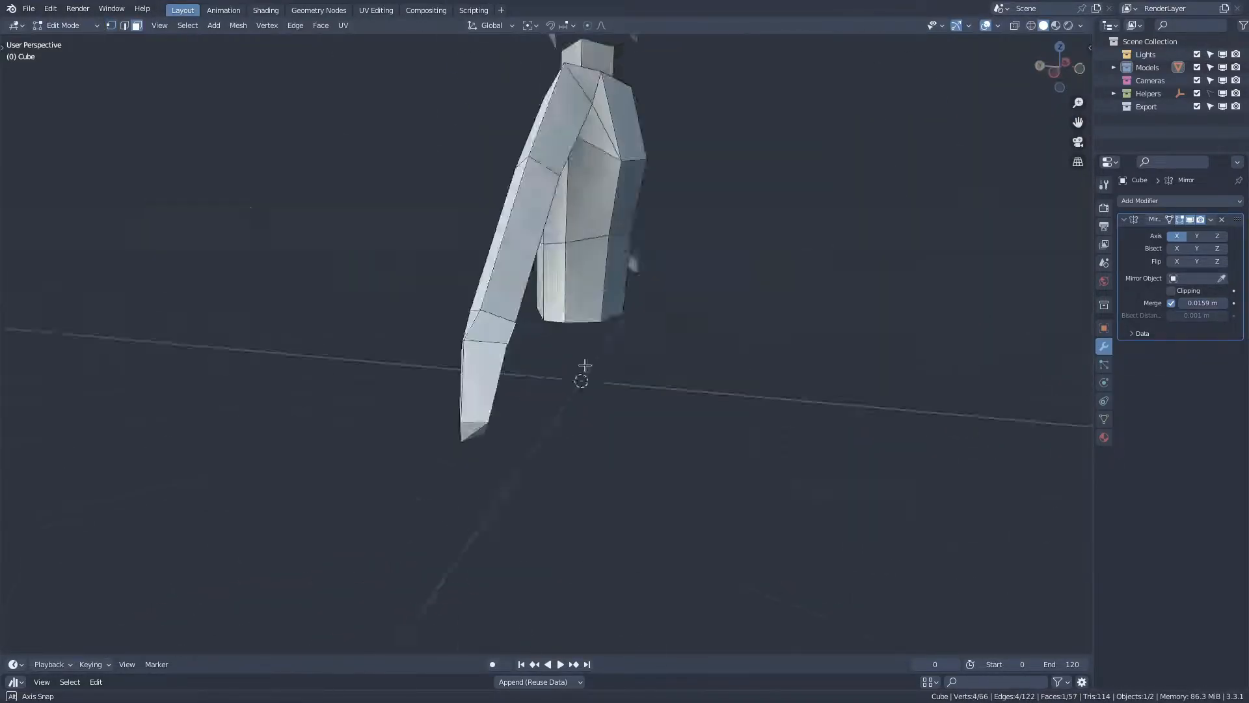
{"action": "key", "text": "s"}
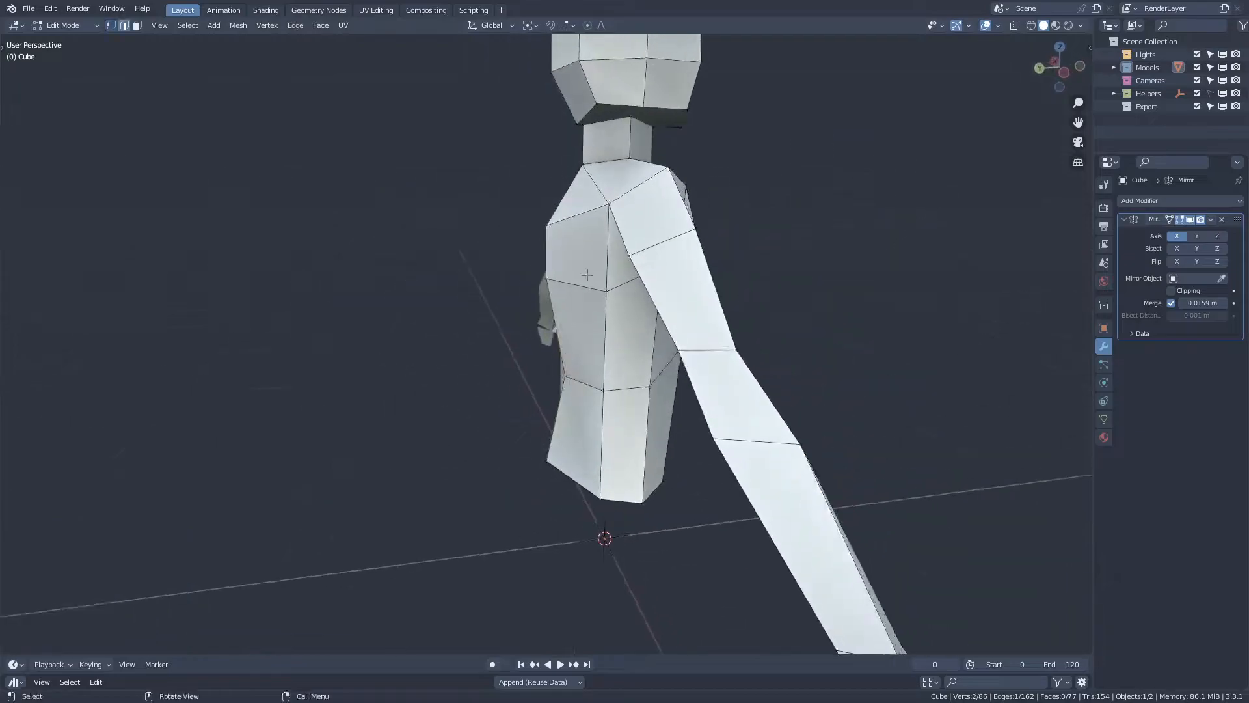
{"action": "key", "text": "g"}
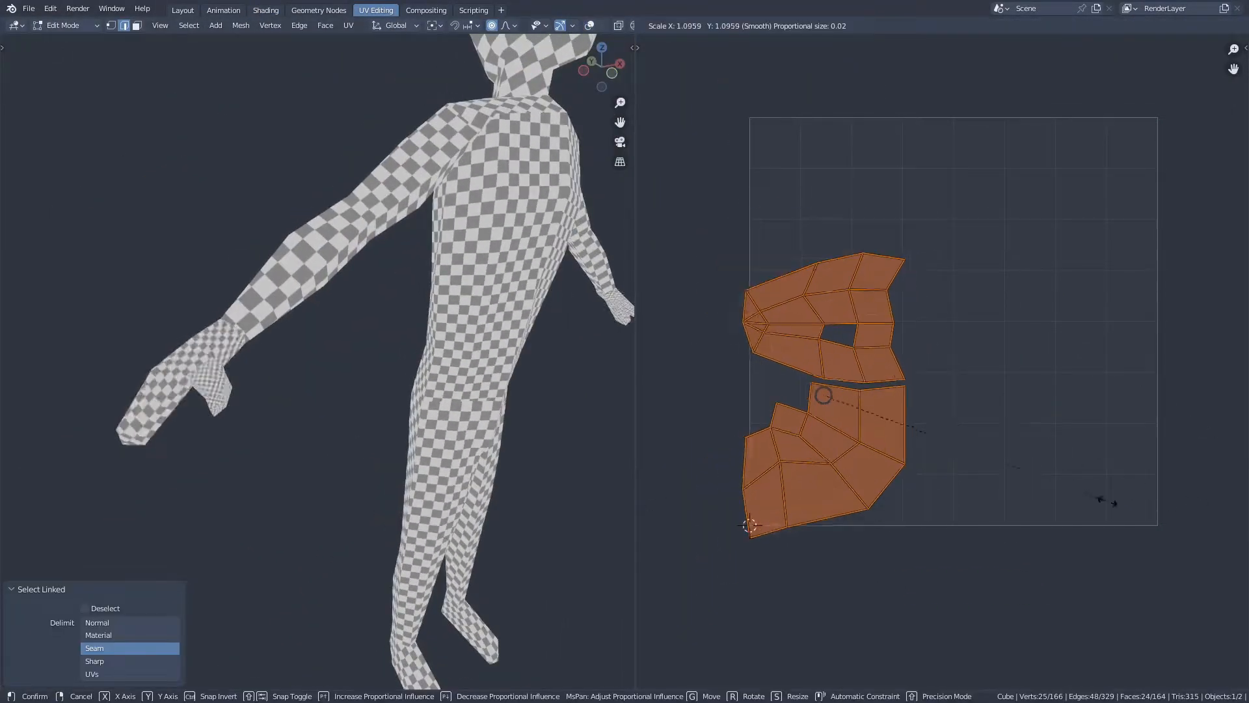
Confirm the enlarged scale of the hand's UV islands and repack the whole UV layout with Pack UV
{"action": "left_click", "coordinate": [642, 464]}
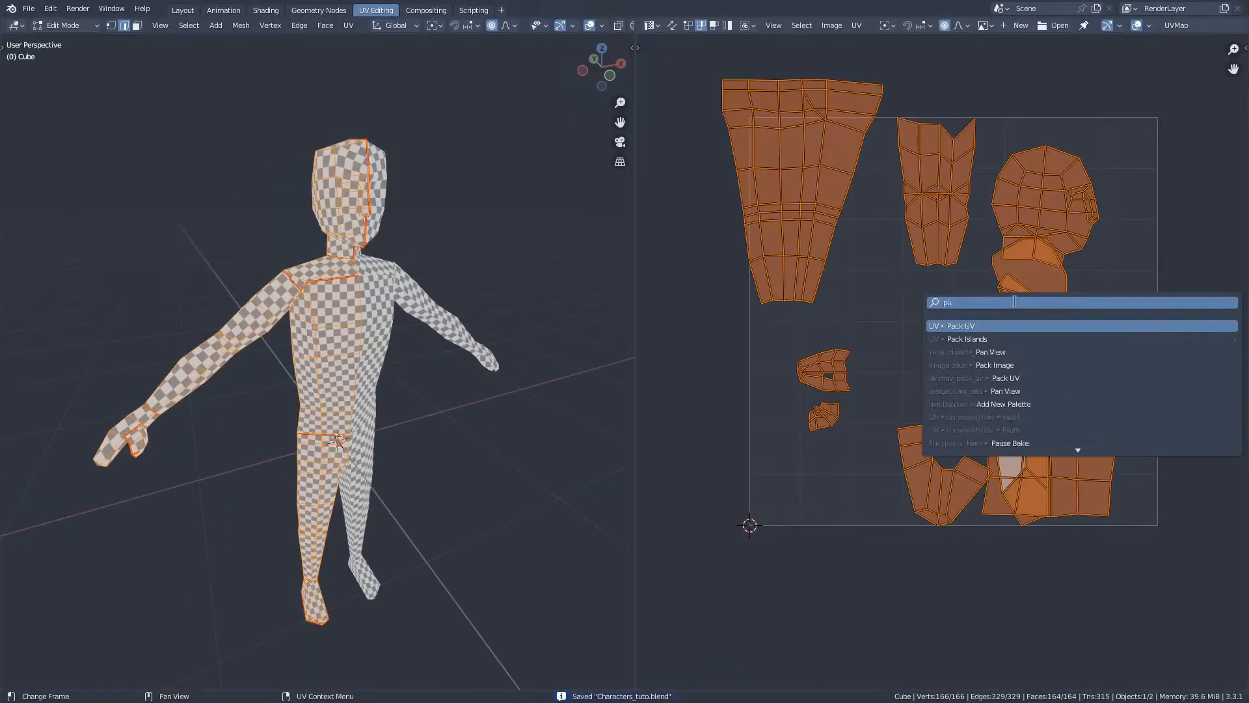
{"action": "key", "text": "Return"}
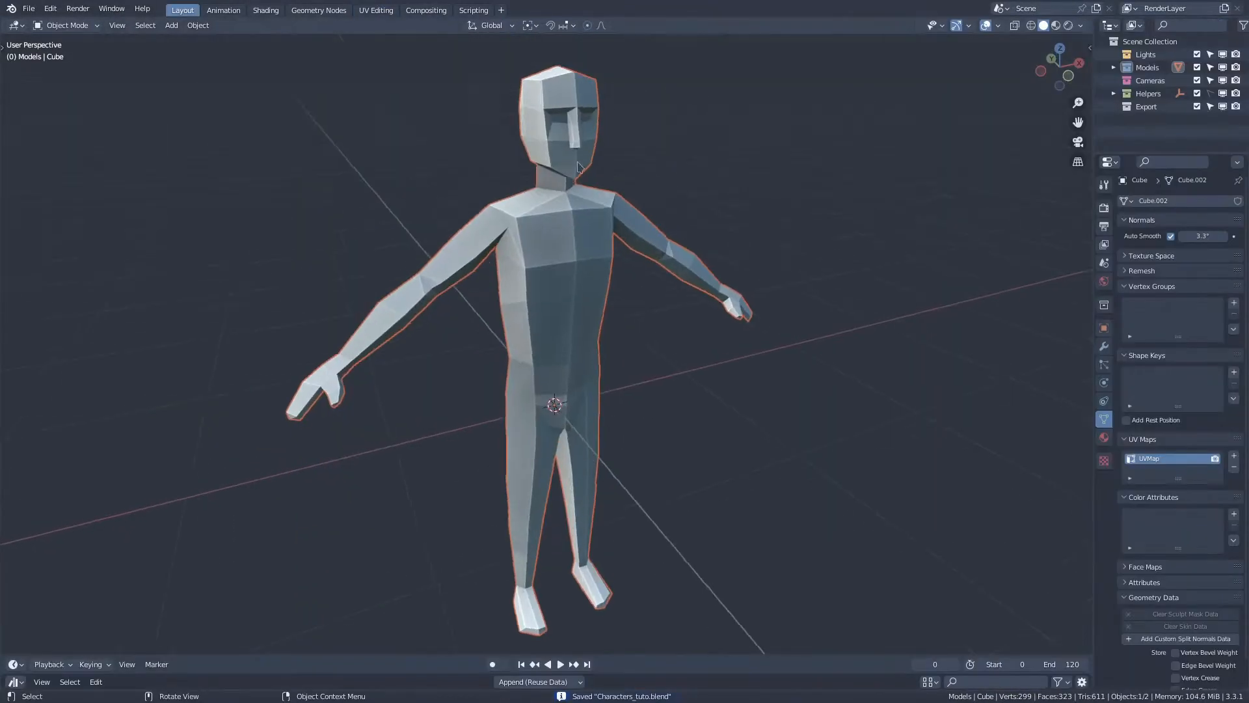
Create a blank image with alpha named Color for the character's material
{"action": "key", "text": "Tab"}
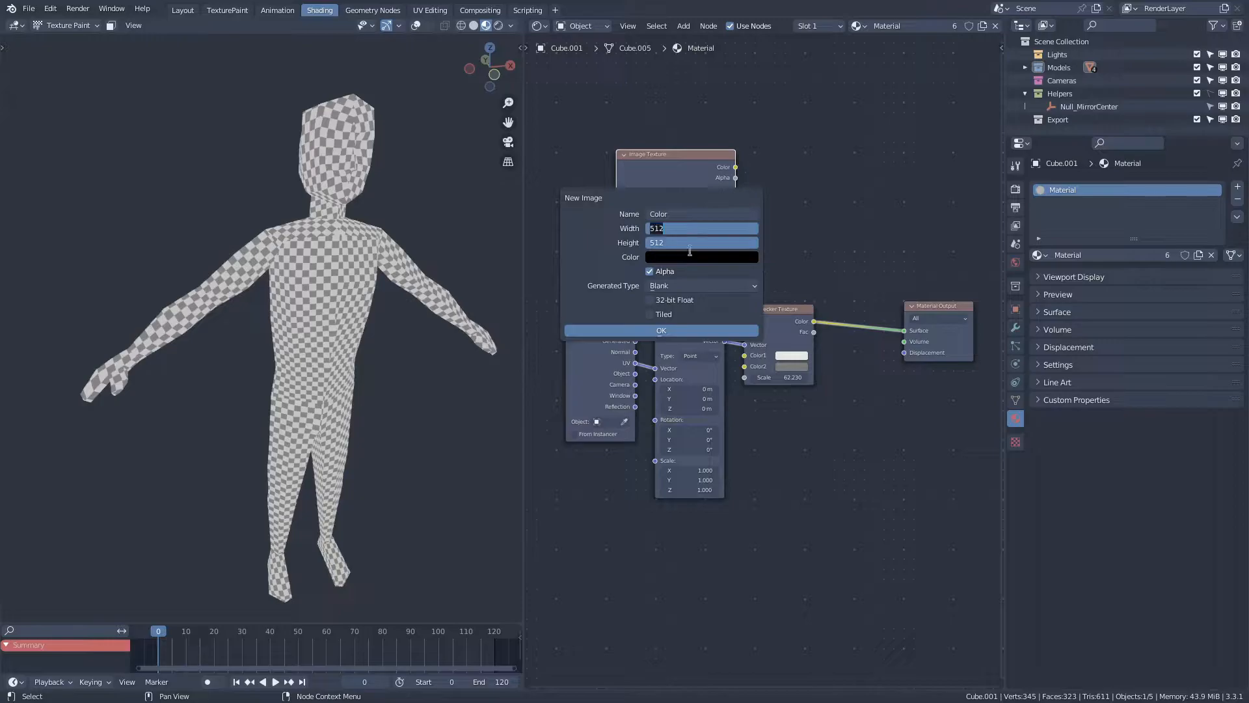
{"action": "left_click", "coordinate": [661, 331]}
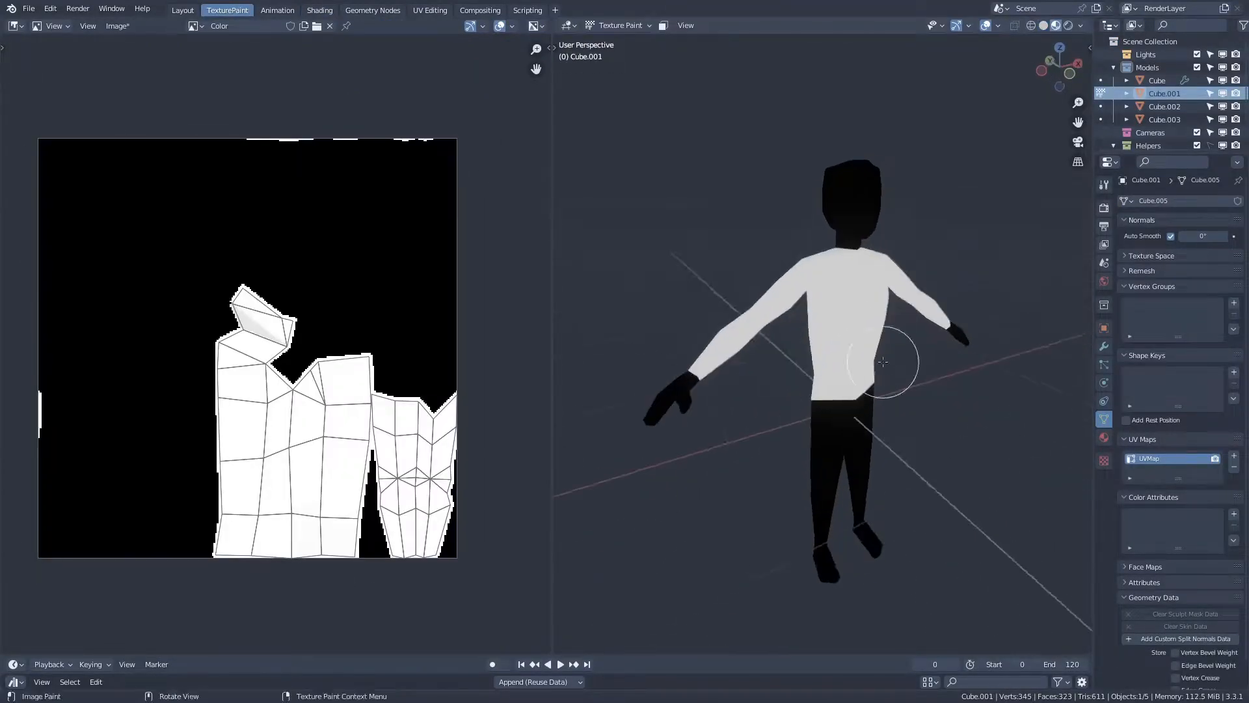
Paint flat base colours on the character: beige skin, salmon-pink sweater, blue trousers and dark brown shoes
{"action": "middle_click_drag", "start_coordinate": [883, 362], "coordinate": [853, 345]}
{"action": "key", "text": "n"}
{"action": "scroll", "coordinate": [1017, 544], "scroll_direction": "down", "scroll_amount": 2}
{"action": "mouse_move", "coordinate": [775, 274]}
{"action": "left_mouse_down"}
{"action": "mouse_move", "coordinate": [813, 293]}
{"action": "mouse_move", "coordinate": [829, 259]}
{"action": "left_mouse_up"}
{"action": "left_click", "coordinate": [1010, 580]}
{"action": "middle_click_drag", "start_coordinate": [828, 260], "coordinate": [879, 273]}
{"action": "left_click_drag", "start_coordinate": [845, 293], "coordinate": [881, 430]}
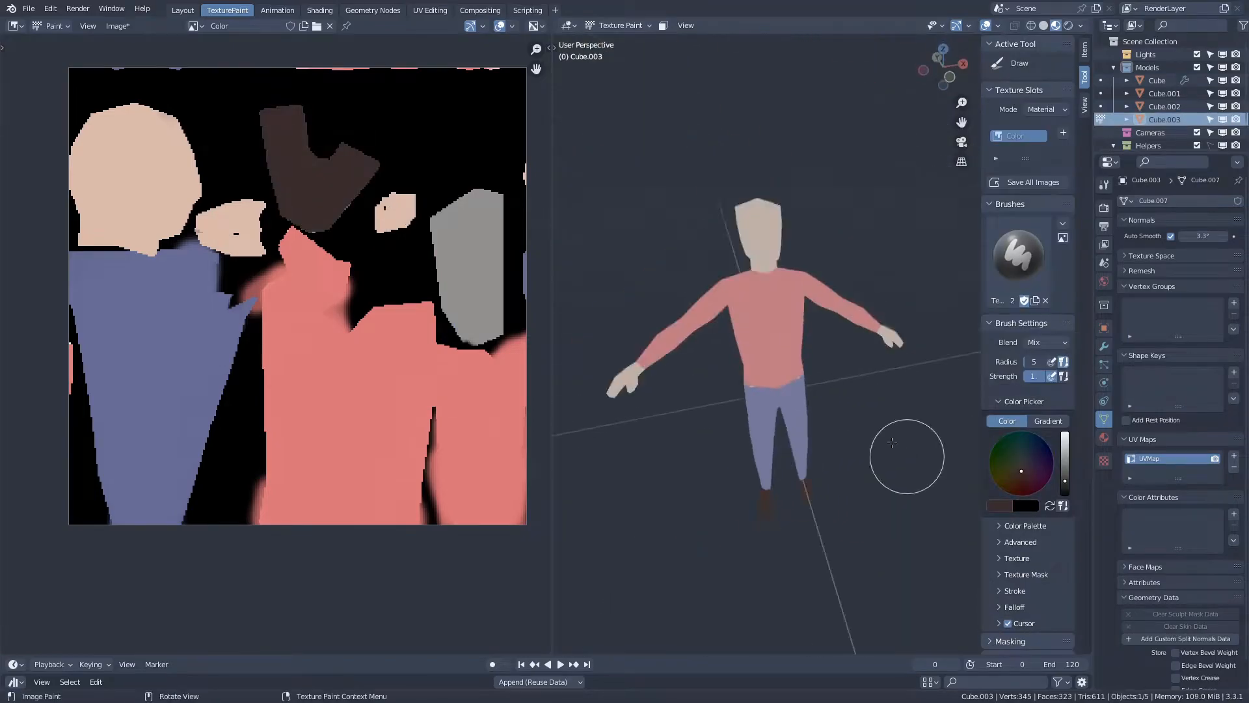
{"action": "middle_click_drag", "start_coordinate": [912, 460], "coordinate": [929, 382]}
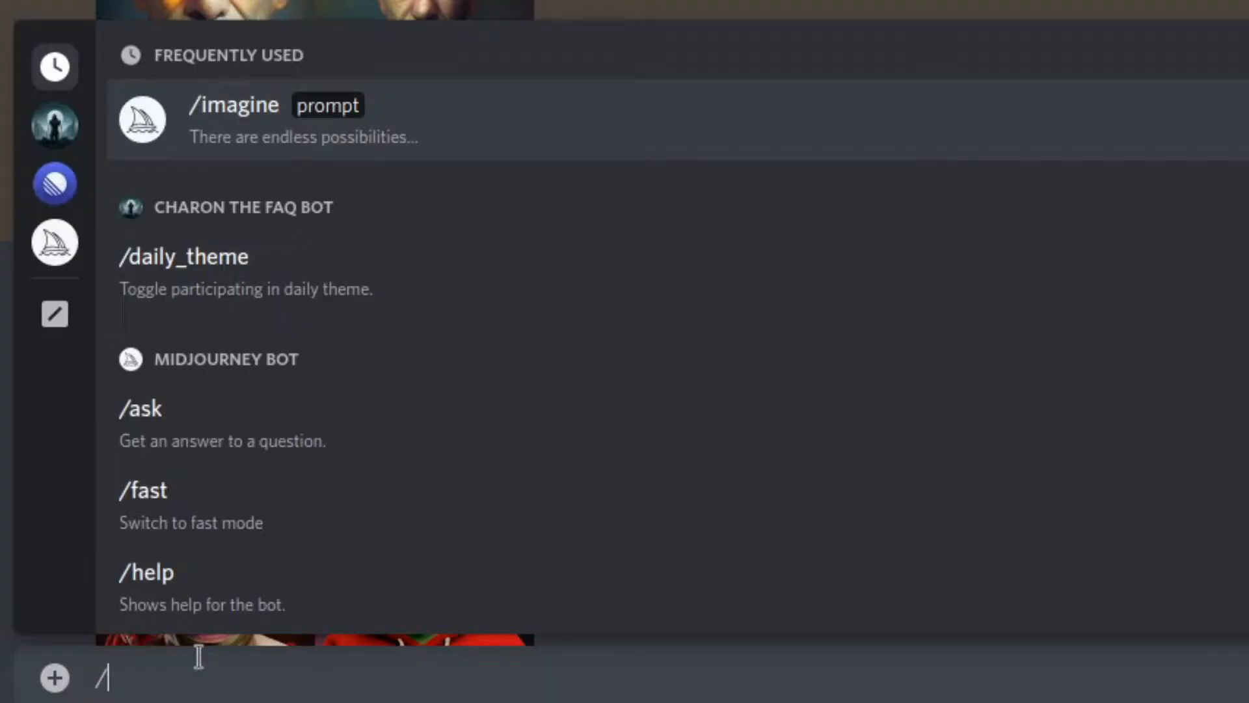
Switch to Discord, run Midjourney's /imagine command for a realistic frontal portrait of a sad man, and open the result
{"action": "key", "text": "Return"}
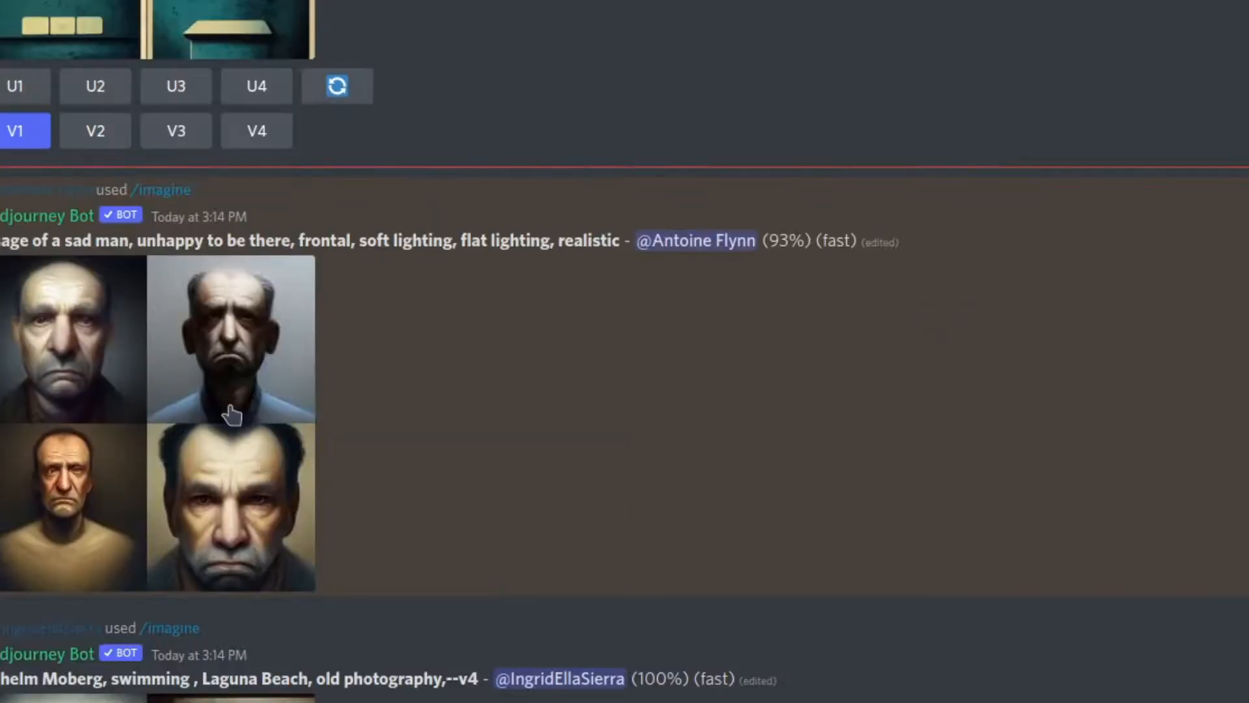
{"action": "left_click", "coordinate": [441, 406]}
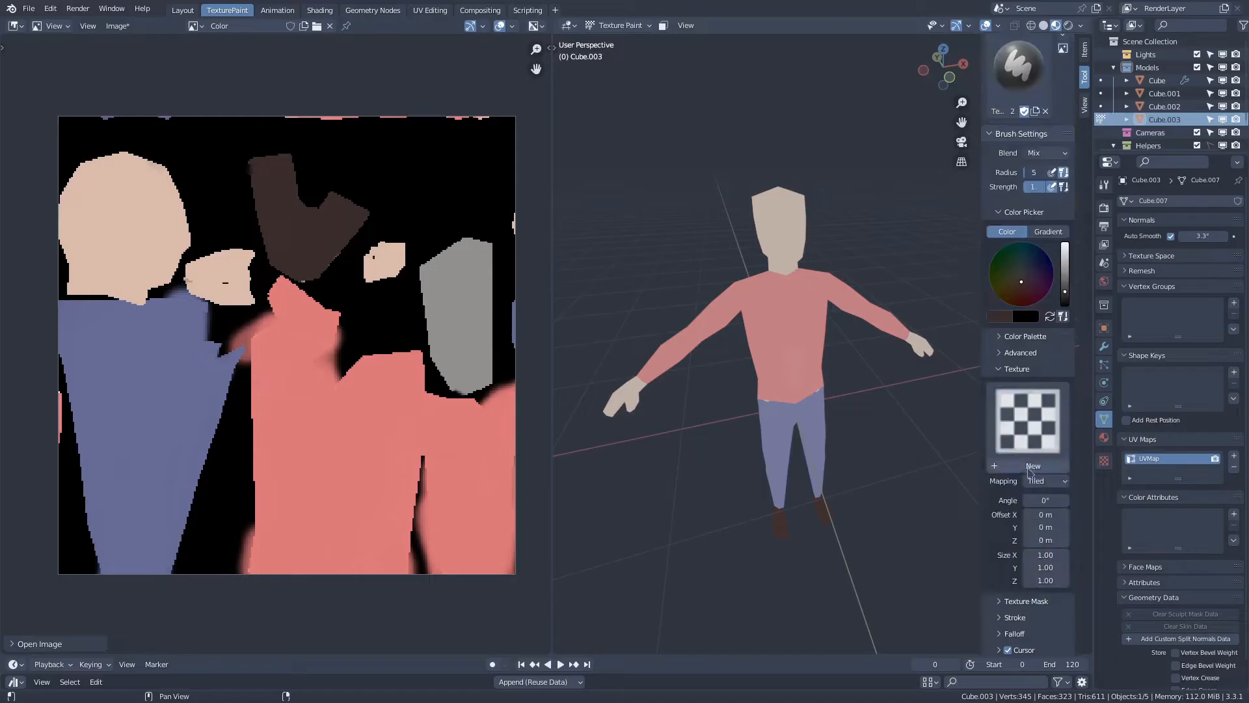
In Blender, create a new brush texture and assign the Visages01 image to it
{"action": "left_click", "coordinate": [1028, 468]}
{"action": "left_click", "coordinate": [1104, 461]}
{"action": "left_click", "coordinate": [1129, 399]}
{"action": "left_click", "coordinate": [1003, 443]}
{"action": "left_click", "coordinate": [1129, 399]}
{"action": "left_click", "coordinate": [1005, 418]}
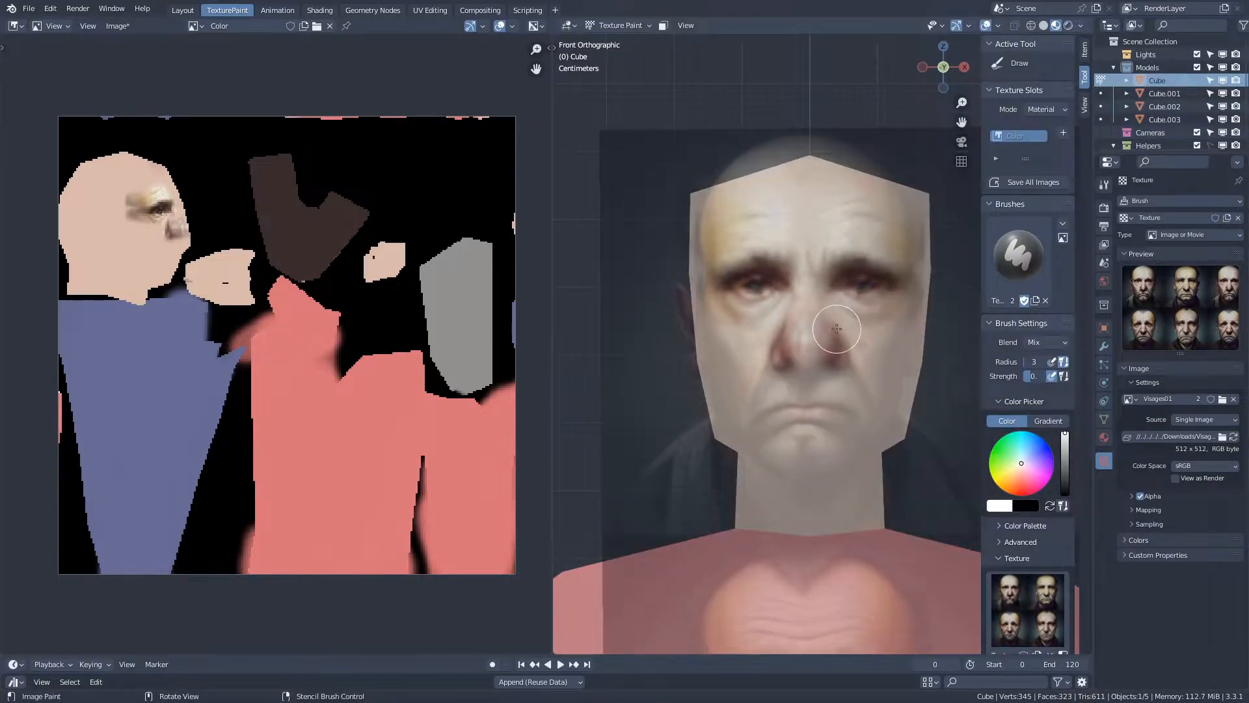
Paint the sad man's face onto the front of the head through the stencil
{"action": "mouse_move", "coordinate": [749, 325]}
{"action": "left_mouse_down"}
{"action": "mouse_move", "coordinate": [762, 416]}
{"action": "mouse_move", "coordinate": [789, 466]}
{"action": "mouse_move", "coordinate": [807, 469]}
{"action": "left_mouse_up"}
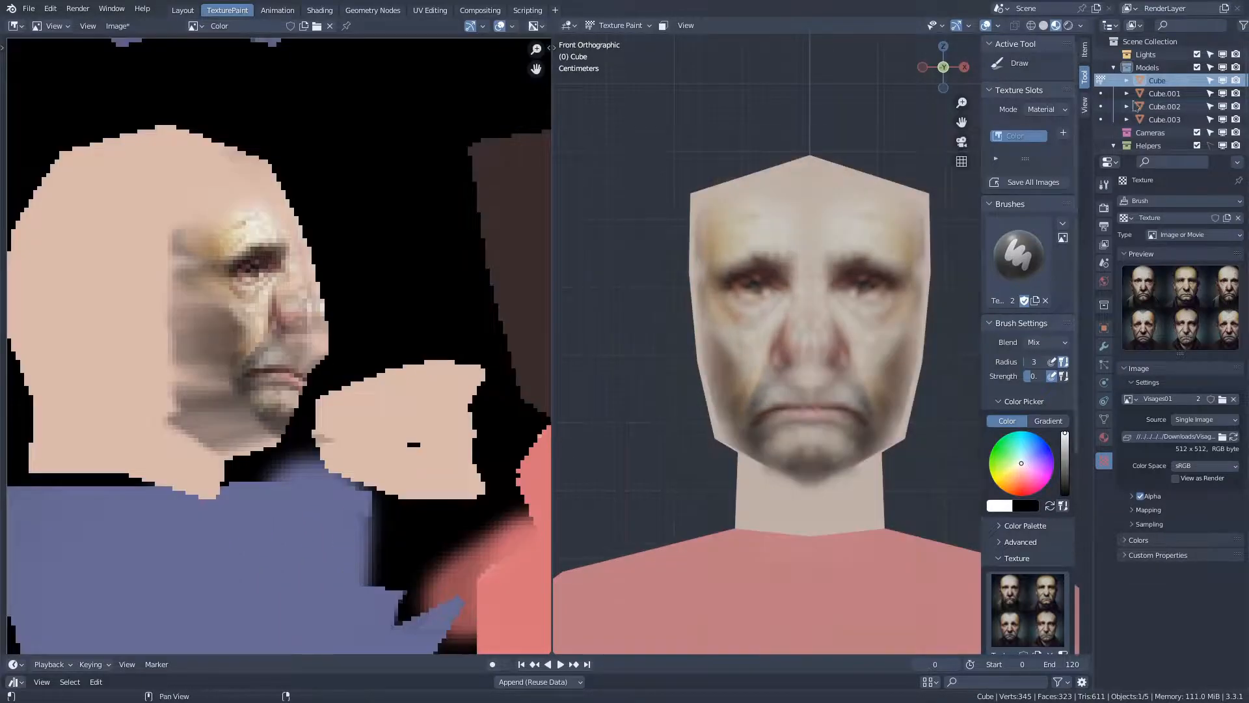
{"action": "middle_click_drag", "start_coordinate": [768, 325], "coordinate": [806, 319]}
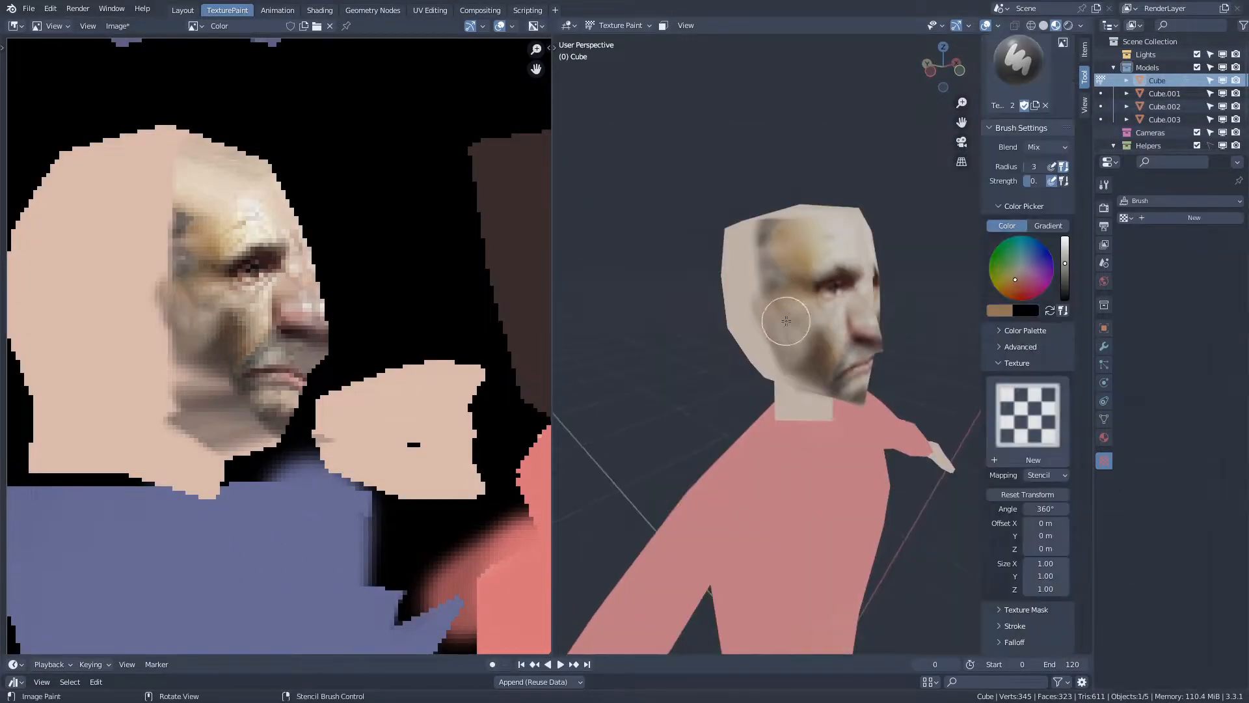
Sample skin tones from the painted face and blend them over the cheek, side and back of the head
{"action": "key", "text": "s"}
{"action": "key", "text": "f"}
{"action": "left_click_drag", "start_coordinate": [813, 351], "coordinate": [768, 333]}
{"action": "left_click", "coordinate": [821, 347]}
{"action": "middle_click_drag", "start_coordinate": [767, 333], "coordinate": [839, 326]}
{"action": "left_click_drag", "start_coordinate": [749, 241], "coordinate": [723, 267]}
{"action": "mouse_move", "coordinate": [826, 286]}
{"action": "middle_mouse_down"}
{"action": "mouse_move", "coordinate": [768, 300]}
{"action": "mouse_move", "coordinate": [804, 352]}
{"action": "middle_mouse_up"}
{"action": "key", "text": "s"}
{"action": "key", "text": "f"}
{"action": "left_click", "coordinate": [772, 359]}
{"action": "mouse_move", "coordinate": [775, 398]}
{"action": "left_mouse_down"}
{"action": "mouse_move", "coordinate": [758, 355]}
{"action": "mouse_move", "coordinate": [790, 360]}
{"action": "left_mouse_up"}
{"action": "key", "text": "s"}
{"action": "middle_click_drag", "start_coordinate": [789, 360], "coordinate": [901, 351]}
{"action": "left_click_drag", "start_coordinate": [813, 351], "coordinate": [742, 345]}
{"action": "key", "text": "s"}
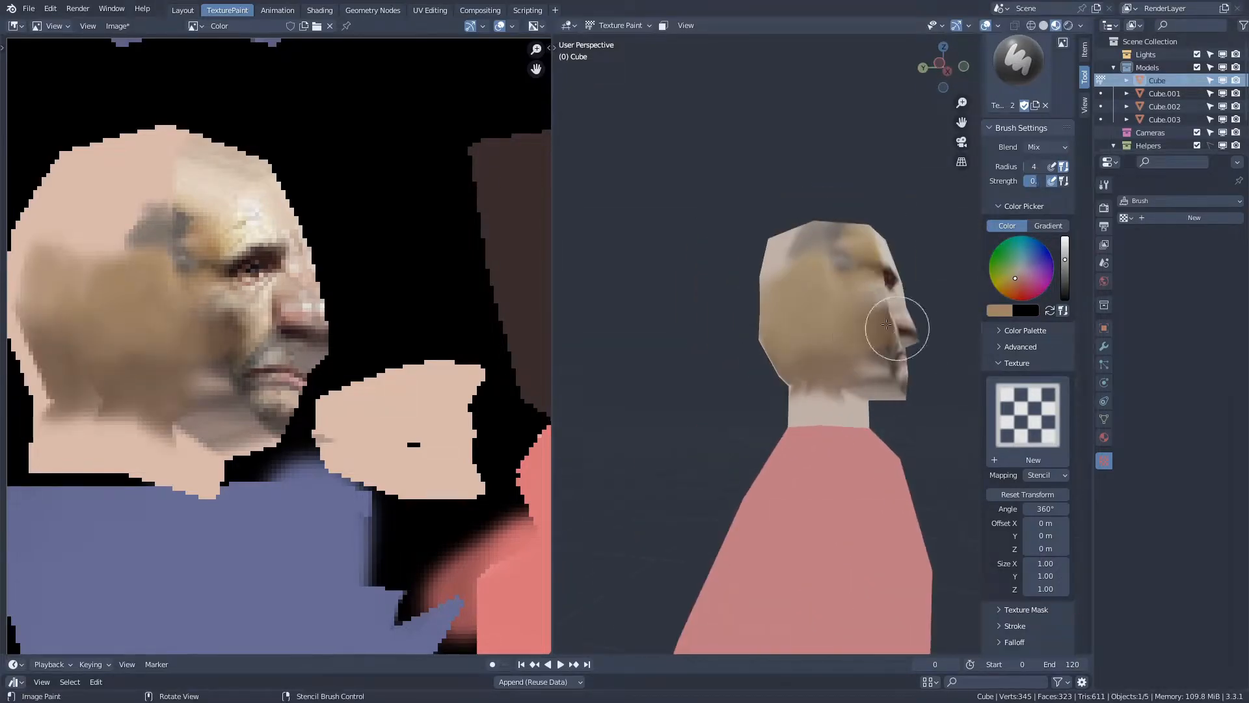
Sample darker tones and paint grey stubble along the jaw and brown skin over the back of the neck
{"action": "middle_click_drag", "start_coordinate": [906, 343], "coordinate": [839, 325]}
{"action": "scroll", "coordinate": [839, 325], "scroll_direction": "up", "scroll_amount": 2}
{"action": "key", "text": "f"}
{"action": "key", "text": "s"}
{"action": "left_click_drag", "start_coordinate": [822, 318], "coordinate": [846, 352]}
{"action": "scroll", "coordinate": [833, 325], "scroll_direction": "down", "scroll_amount": 3}
{"action": "key", "text": "s"}
{"action": "left_click_drag", "start_coordinate": [641, 172], "coordinate": [662, 210]}
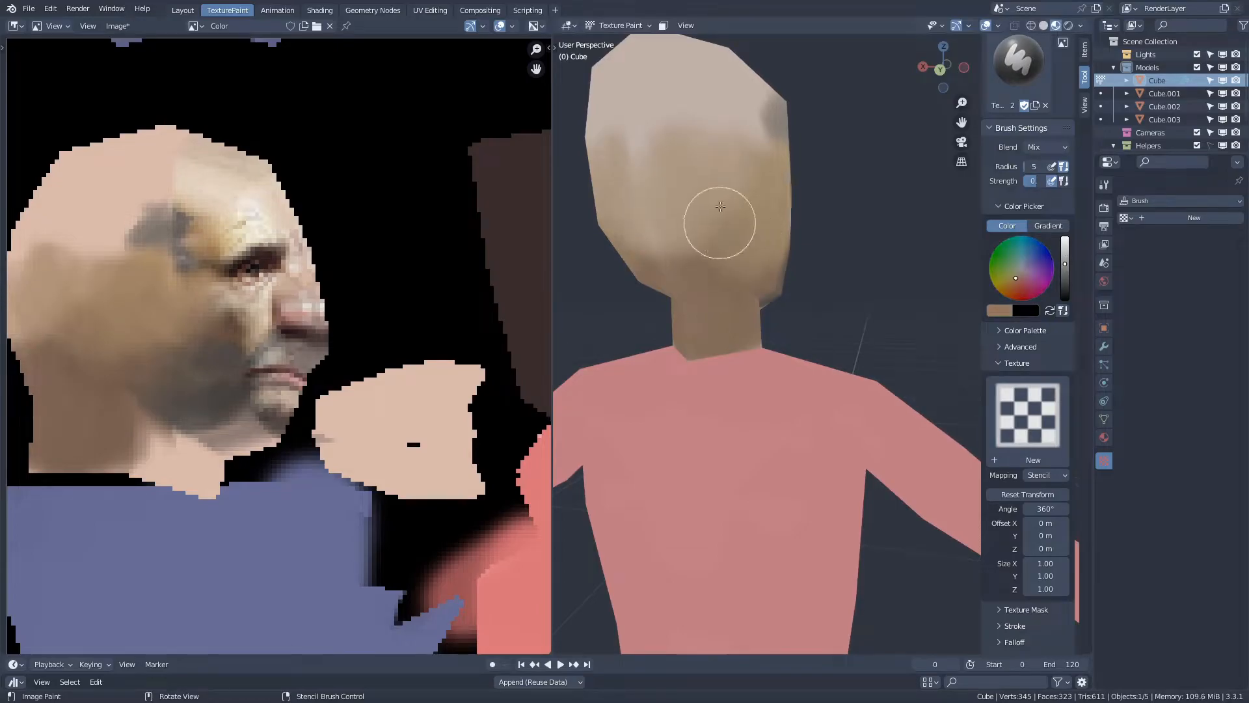
Paint dark grey hair over the sides, back and top of the head with sampled colours
{"action": "mouse_move", "coordinate": [720, 206]}
{"action": "middle_mouse_down"}
{"action": "mouse_move", "coordinate": [771, 296]}
{"action": "mouse_move", "coordinate": [880, 293]}
{"action": "middle_mouse_up"}
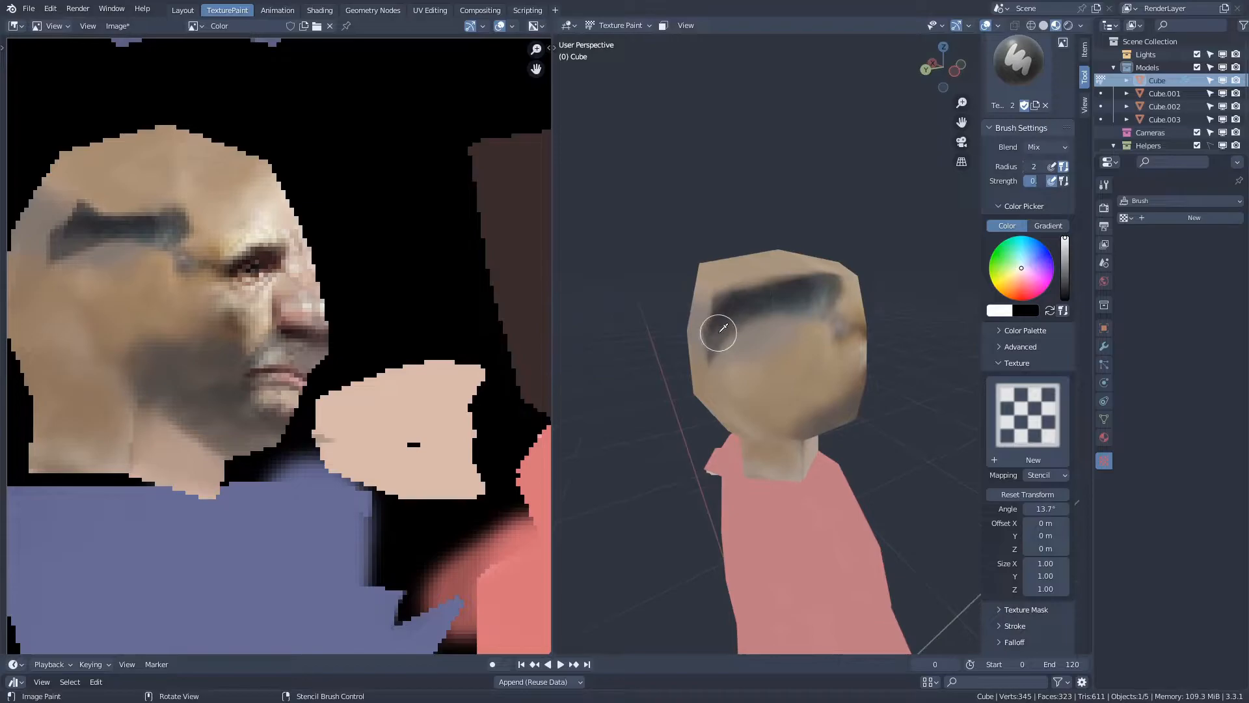
{"action": "mouse_move", "coordinate": [720, 329]}
{"action": "left_mouse_down"}
{"action": "mouse_move", "coordinate": [801, 299]}
{"action": "mouse_move", "coordinate": [756, 266]}
{"action": "mouse_move", "coordinate": [800, 247]}
{"action": "left_mouse_up"}
{"action": "mouse_move", "coordinate": [846, 253]}
{"action": "middle_mouse_down"}
{"action": "mouse_move", "coordinate": [780, 254]}
{"action": "mouse_move", "coordinate": [800, 292]}
{"action": "middle_mouse_up"}
{"action": "key", "text": "s"}
{"action": "left_click_drag", "start_coordinate": [800, 292], "coordinate": [770, 243]}
{"action": "middle_click_drag", "start_coordinate": [770, 242], "coordinate": [781, 286]}
{"action": "left_click_drag", "start_coordinate": [791, 267], "coordinate": [754, 240]}
{"action": "mouse_move", "coordinate": [754, 240]}
{"action": "middle_mouse_down"}
{"action": "mouse_move", "coordinate": [778, 296]}
{"action": "mouse_move", "coordinate": [661, 349]}
{"action": "mouse_move", "coordinate": [776, 254]}
{"action": "middle_mouse_up"}
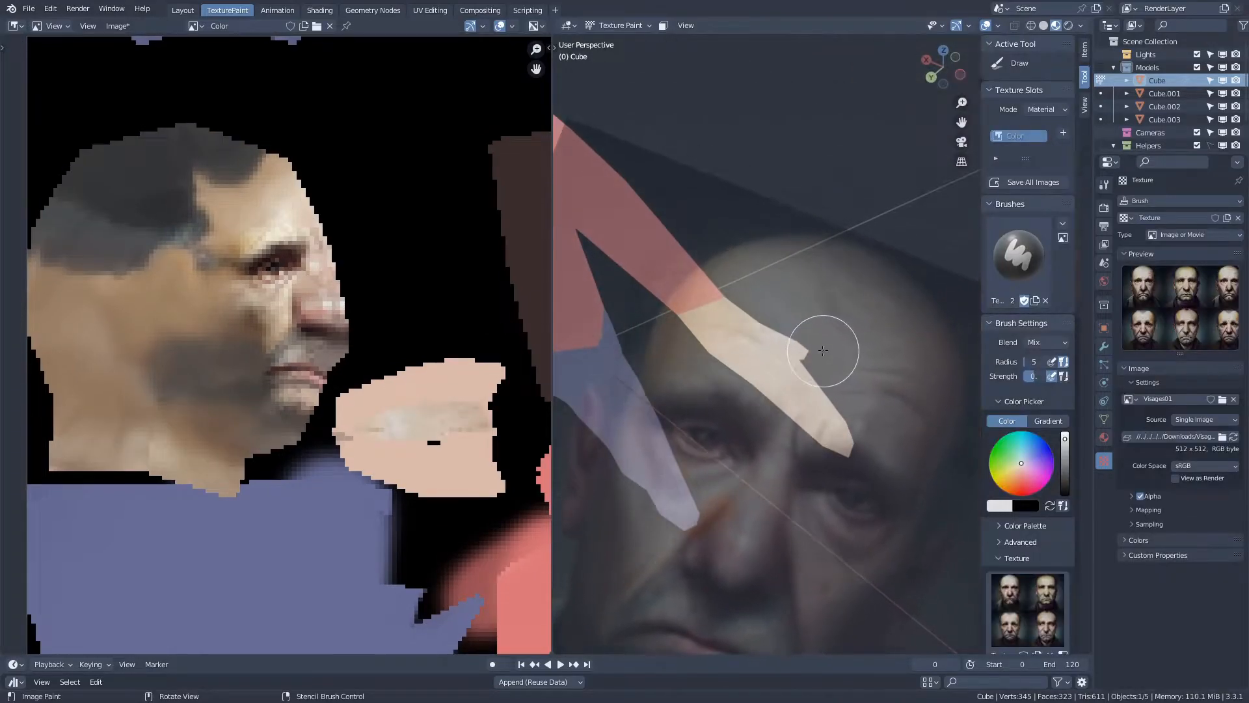
Paint skin detail from the Visages01 stencil onto the hands and blend the shading around the thumb
{"action": "left_click_drag", "start_coordinate": [809, 340], "coordinate": [809, 293]}
{"action": "middle_click_drag", "start_coordinate": [809, 293], "coordinate": [781, 325]}
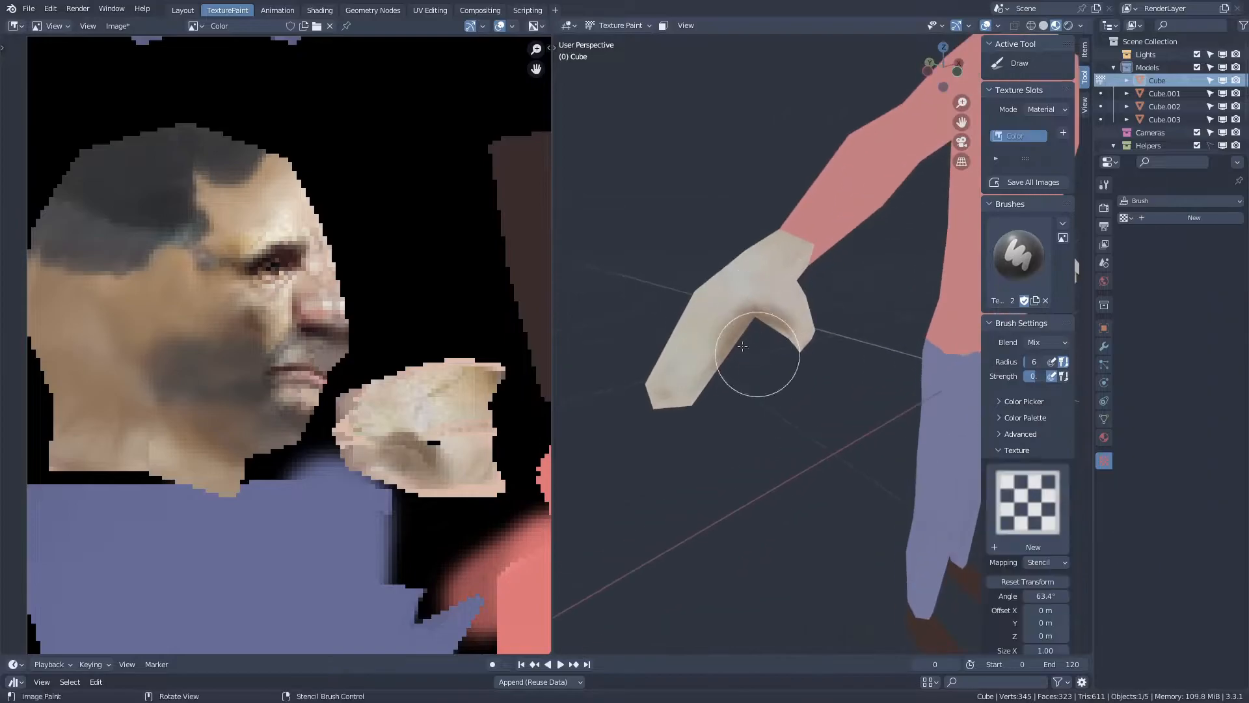
{"action": "middle_click_drag", "start_coordinate": [753, 362], "coordinate": [715, 239]}
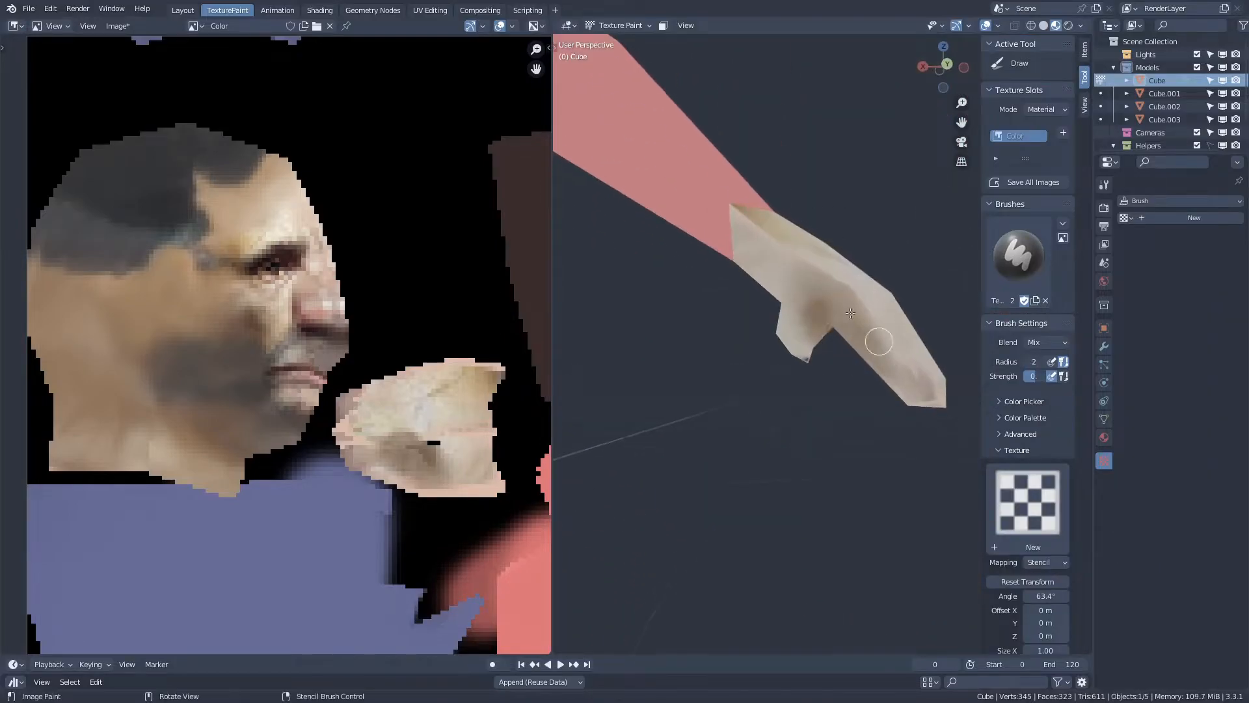
{"action": "scroll", "coordinate": [886, 267], "scroll_direction": "down", "scroll_amount": 2}
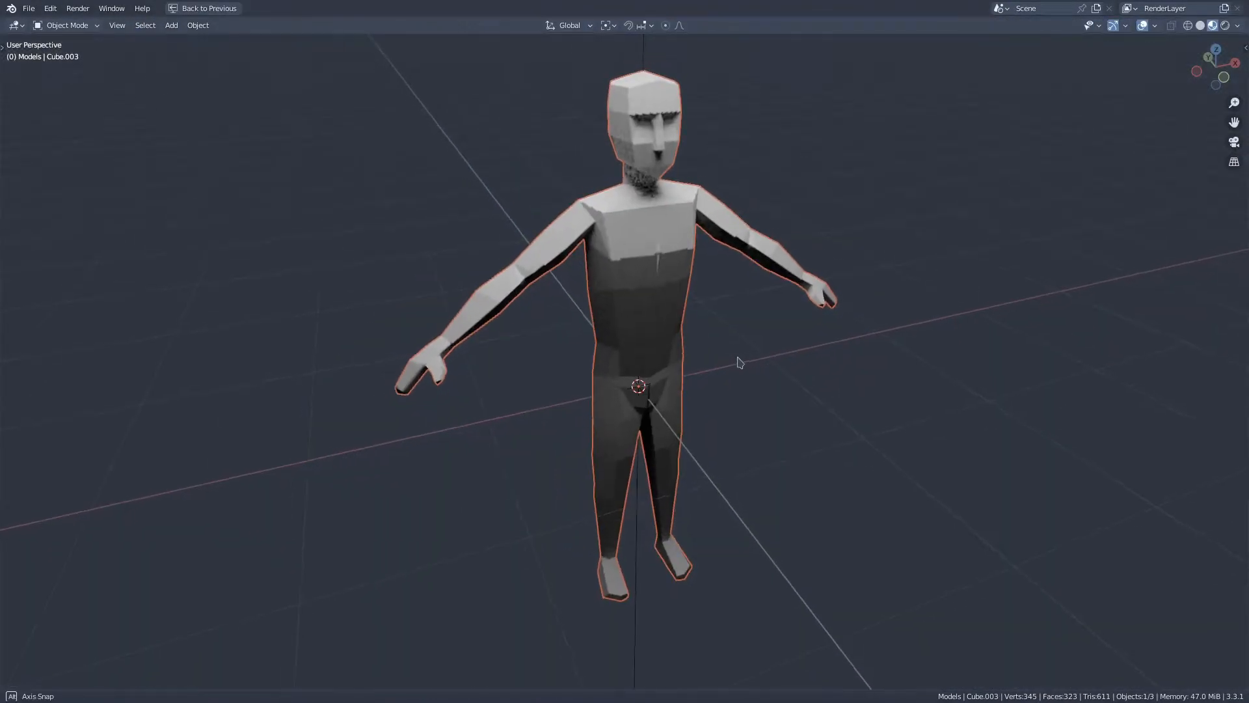
Add the LightBake image as a compositor node beside the Denoise node and preview both nodes in the viewer
{"action": "middle_click_drag", "start_coordinate": [739, 363], "coordinate": [953, 361]}
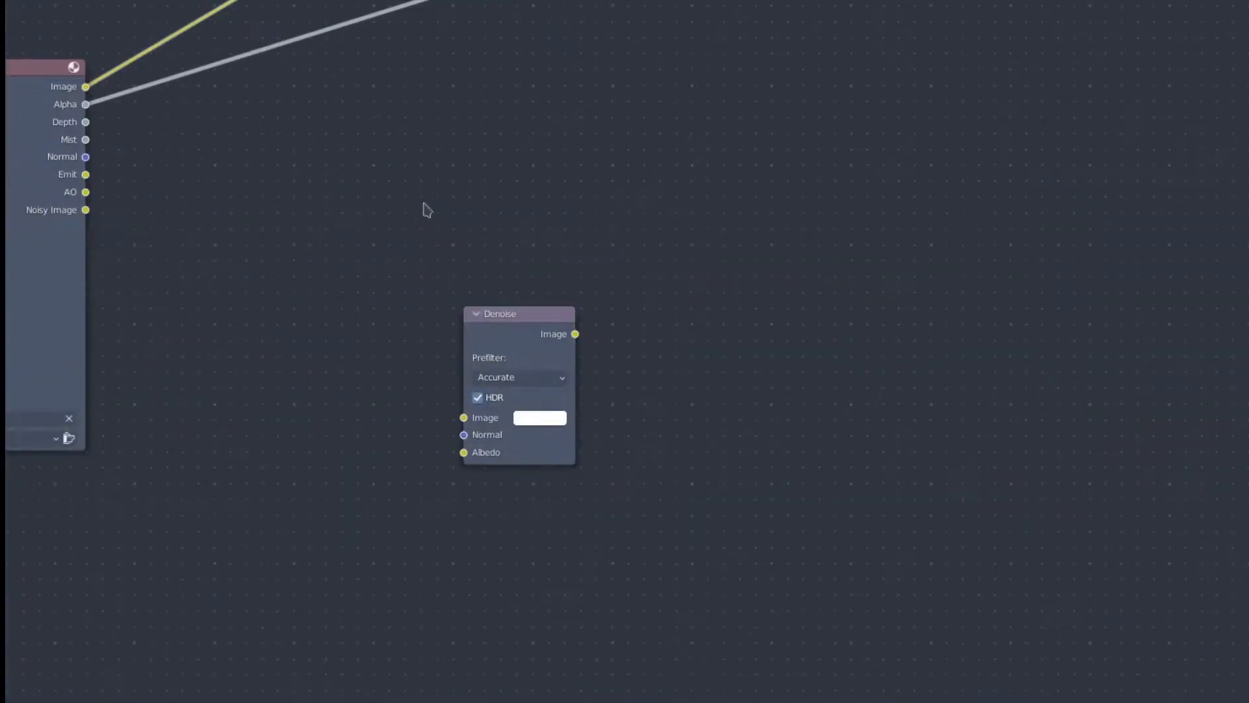
{"action": "left_click_drag", "start_coordinate": [507, 325], "coordinate": [679, 329]}
{"action": "key", "text": "shift+a"}
{"action": "left_click", "coordinate": [399, 284]}
{"action": "left_click", "coordinate": [399, 279]}
{"action": "left_click", "coordinate": [413, 449]}
{"action": "left_click", "coordinate": [417, 446]}
{"action": "left_click", "coordinate": [453, 404], "text": "ctrl+shift"}
{"action": "middle_click_drag", "start_coordinate": [774, 477], "coordinate": [955, 415], "text": "alt"}
{"action": "key", "text": "alt+v"}
{"action": "key", "text": "alt+v"}
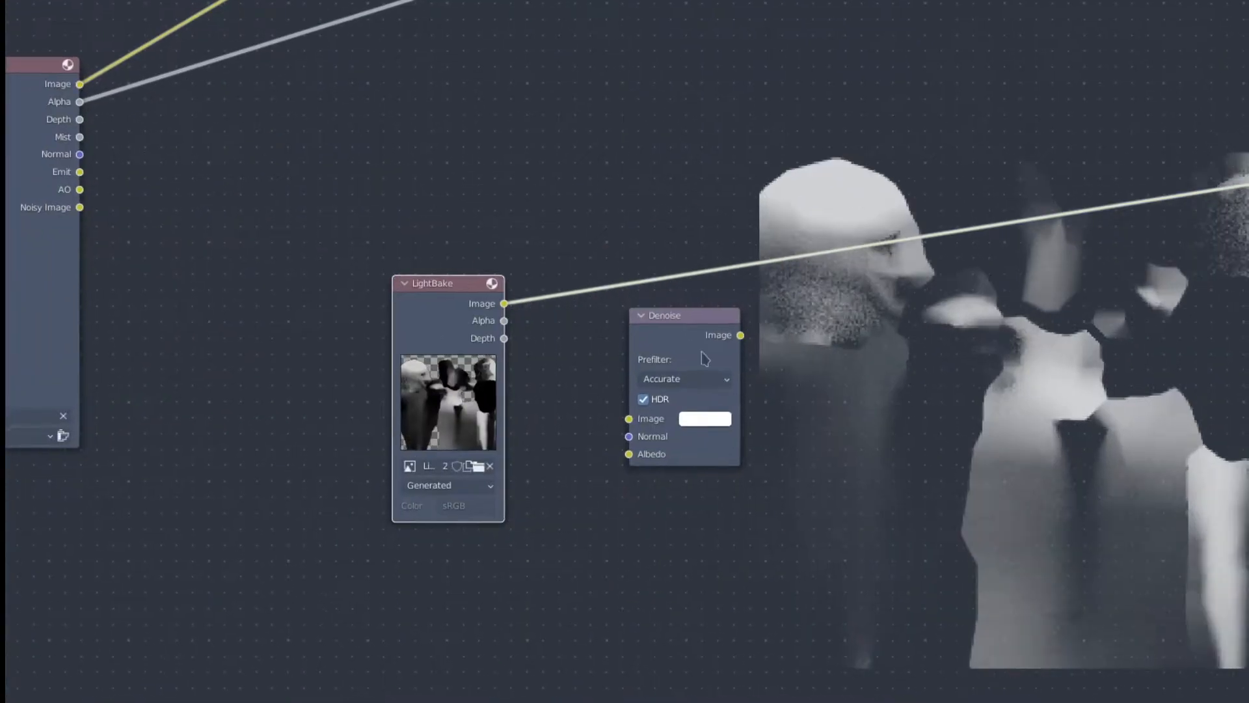
{"action": "left_click", "coordinate": [663, 369], "text": "ctrl+shift"}
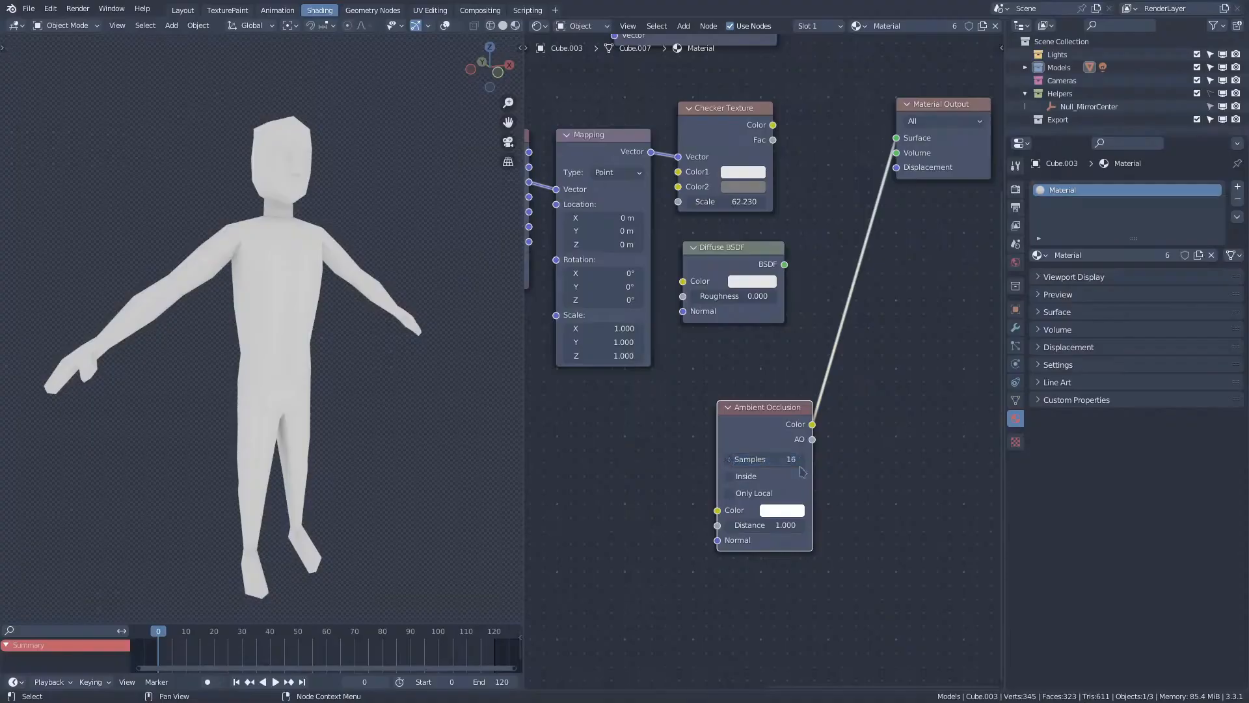
Place a ColorRamp after the Ambient Occlusion node and move its black stop to about 0.405
{"action": "left_click", "coordinate": [904, 421]}
{"action": "left_click_drag", "start_coordinate": [760, 458], "coordinate": [854, 462]}
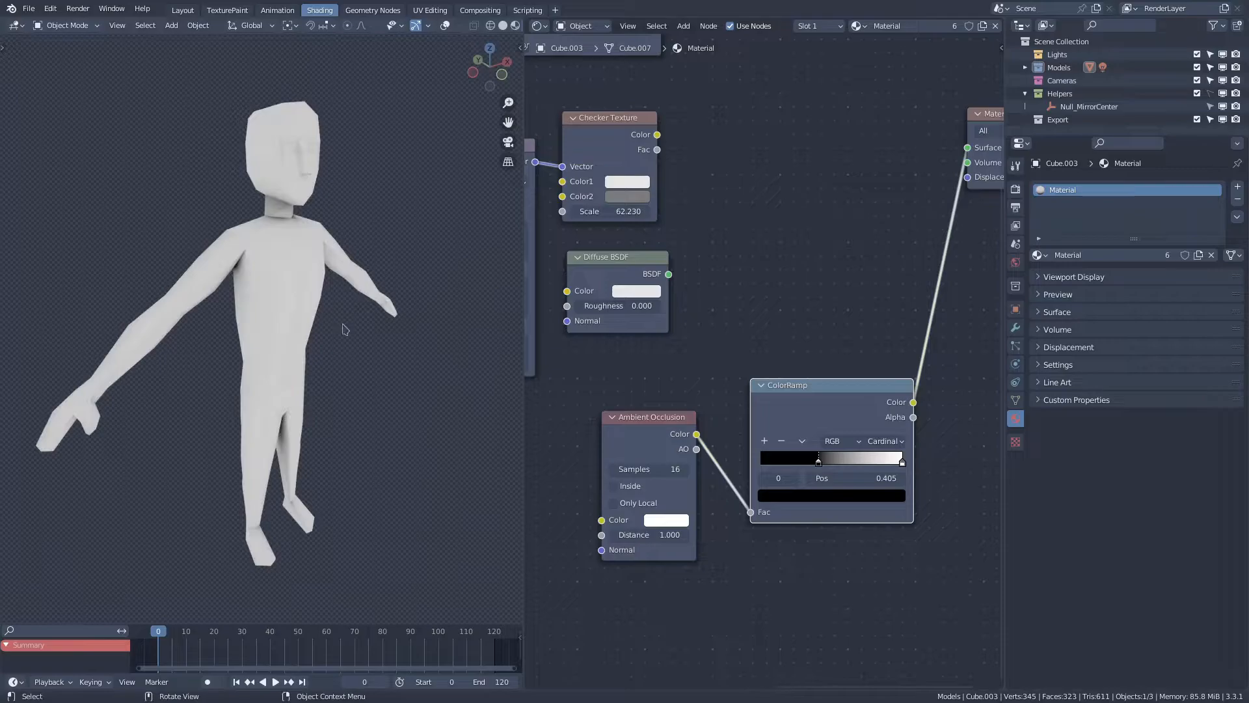
{"action": "right_click", "coordinate": [273, 247]}
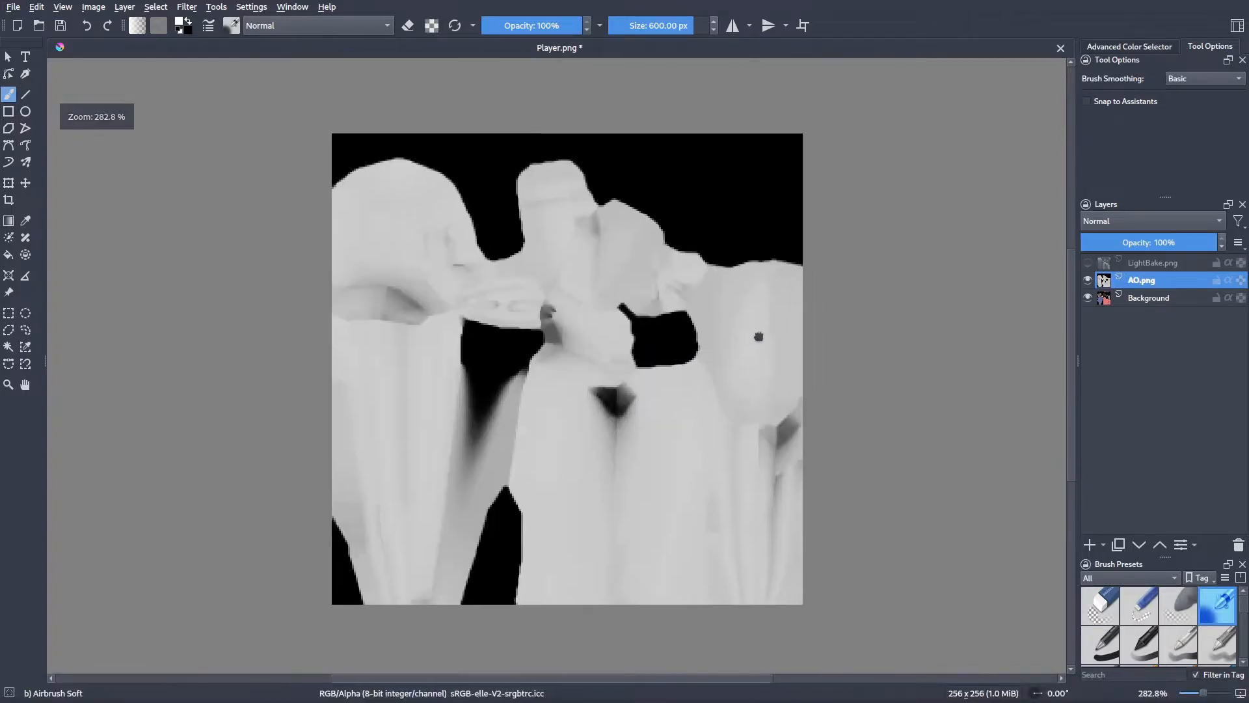
In Krita, set the AO.png layer's blending mode to Multiply and reduce the layer opacity
{"action": "left_click", "coordinate": [1130, 221]}
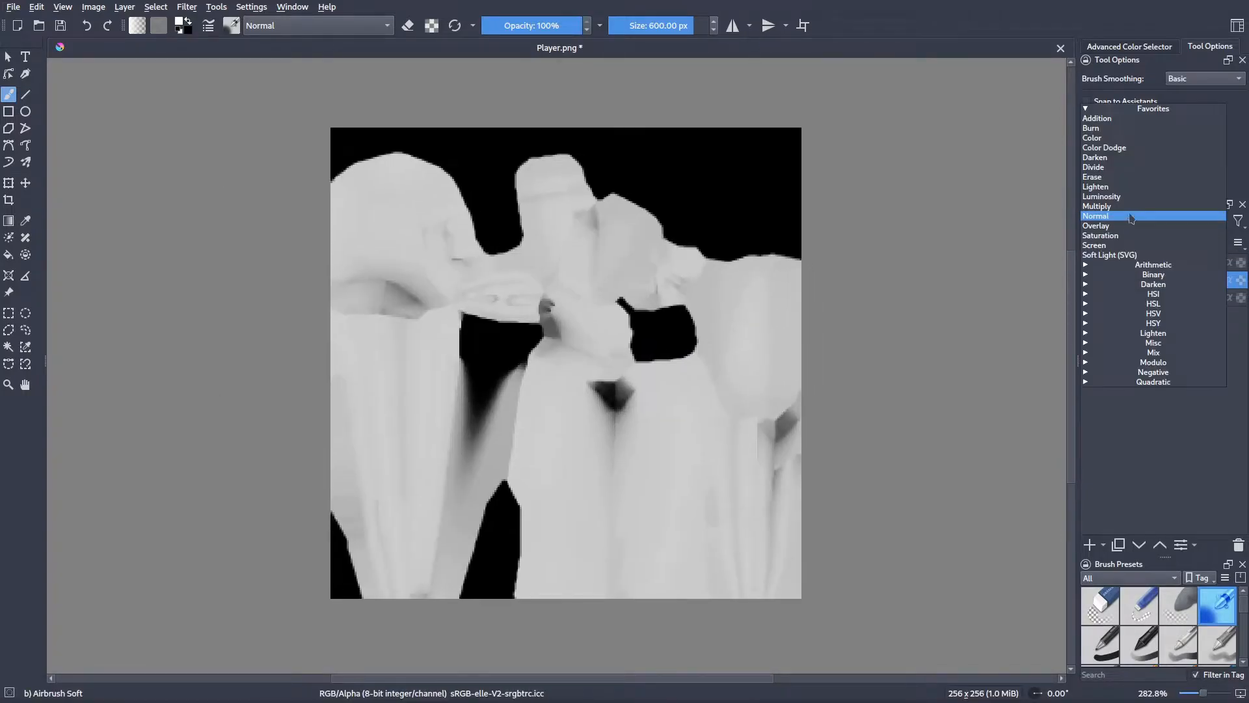
{"action": "left_click", "coordinate": [1129, 207]}
{"action": "left_click_drag", "start_coordinate": [1133, 242], "coordinate": [1071, 269]}
{"action": "left_click_drag", "start_coordinate": [1216, 242], "coordinate": [1163, 245]}
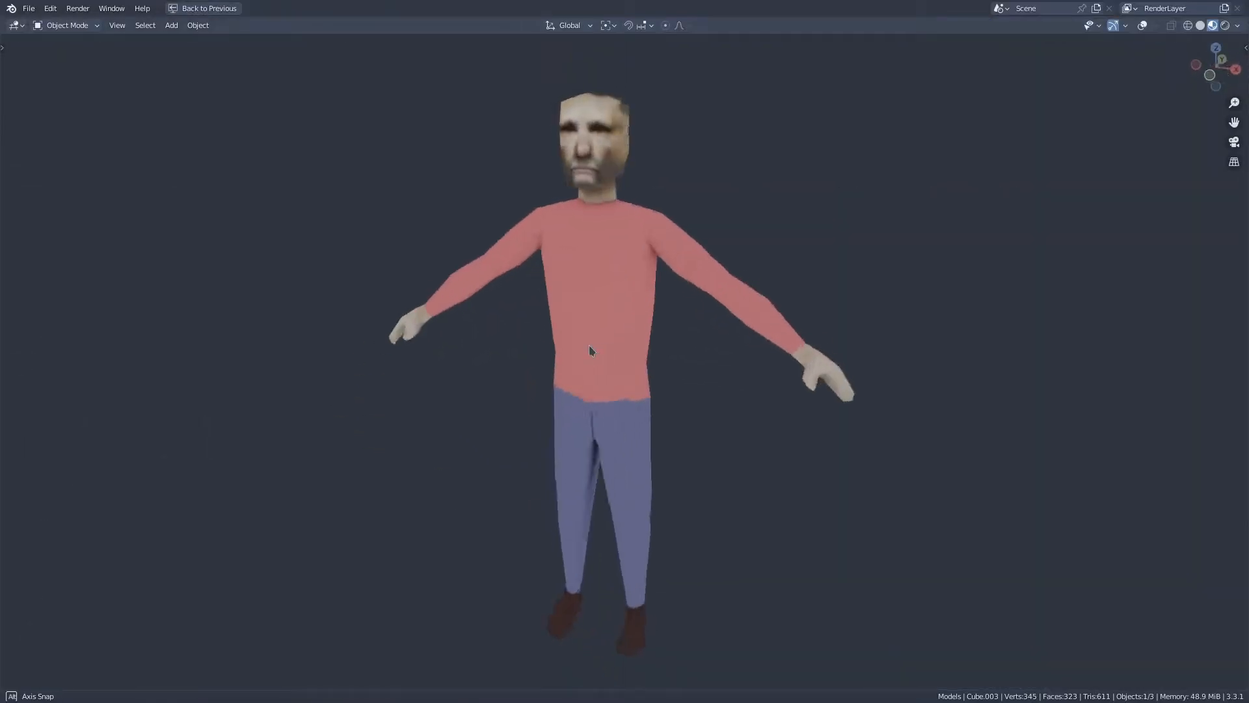
{"action": "middle_click_drag", "start_coordinate": [588, 345], "coordinate": [688, 349]}
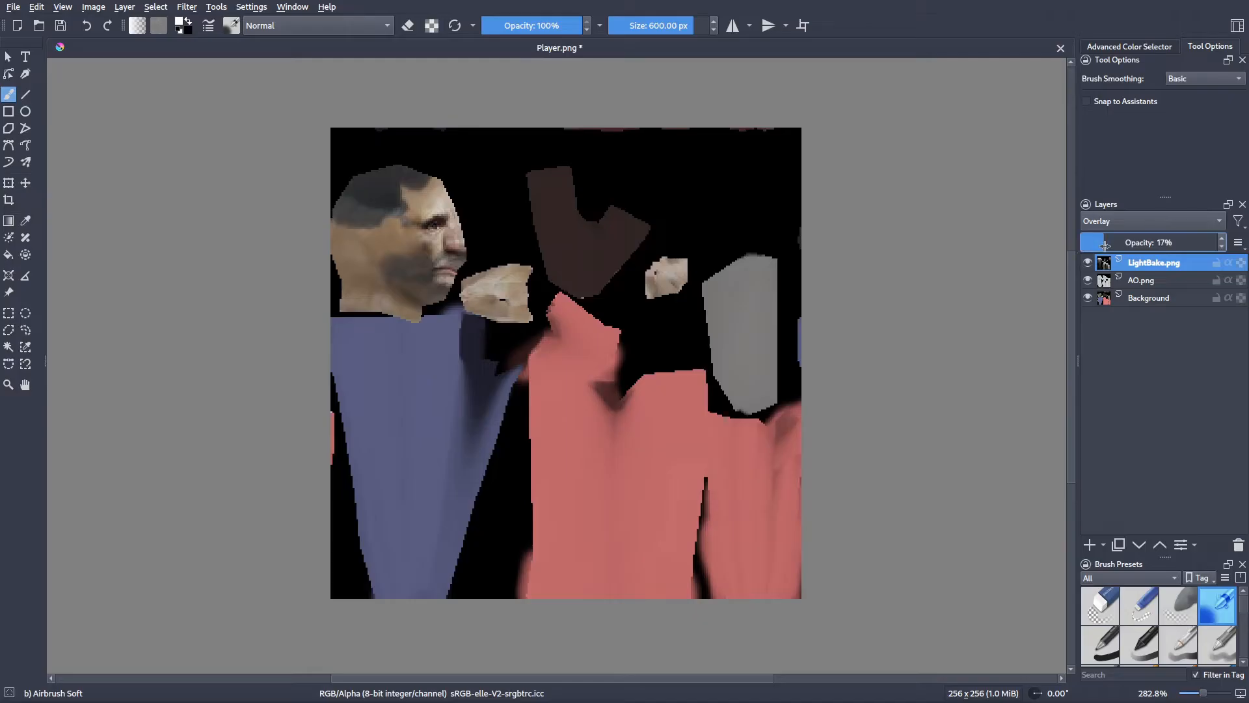
Raise the opacity of the LightBake.png overlay layer and view the updated texture on the character in Blender
{"action": "left_click_drag", "start_coordinate": [1105, 244], "coordinate": [1152, 242]}
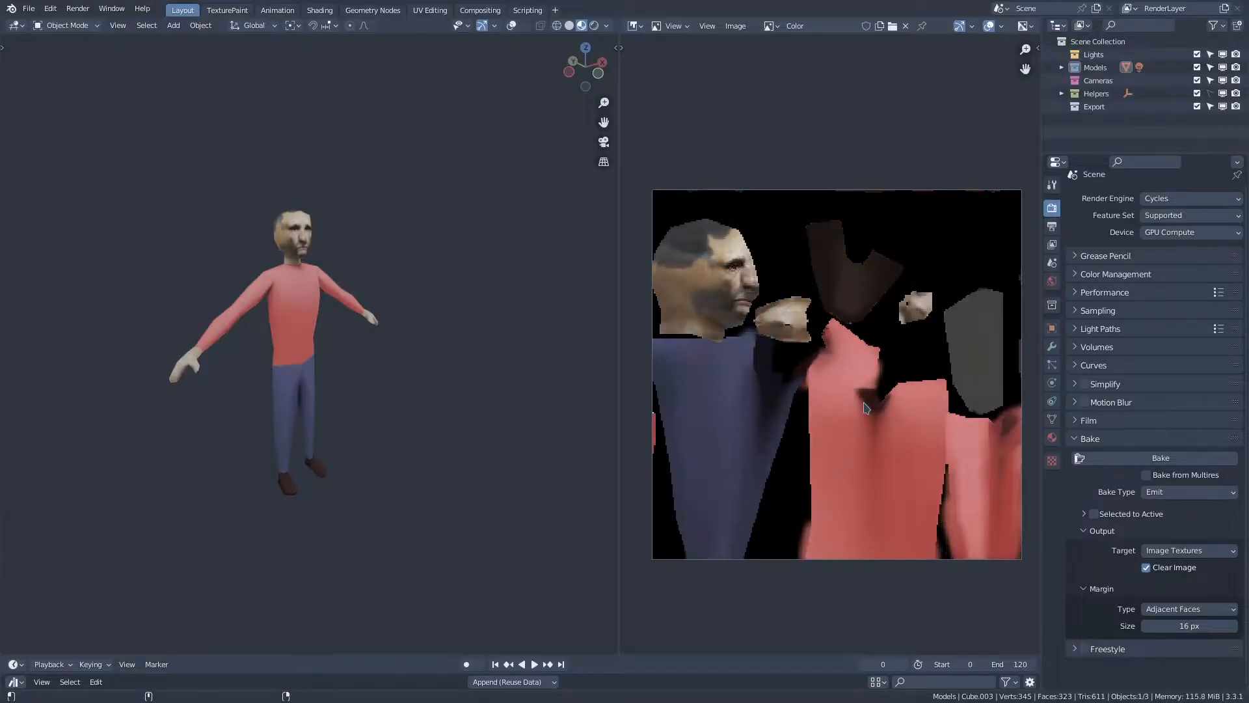
{"action": "key", "text": "ctrl+alt+space"}
{"action": "middle_click_drag", "start_coordinate": [803, 413], "coordinate": [778, 441]}
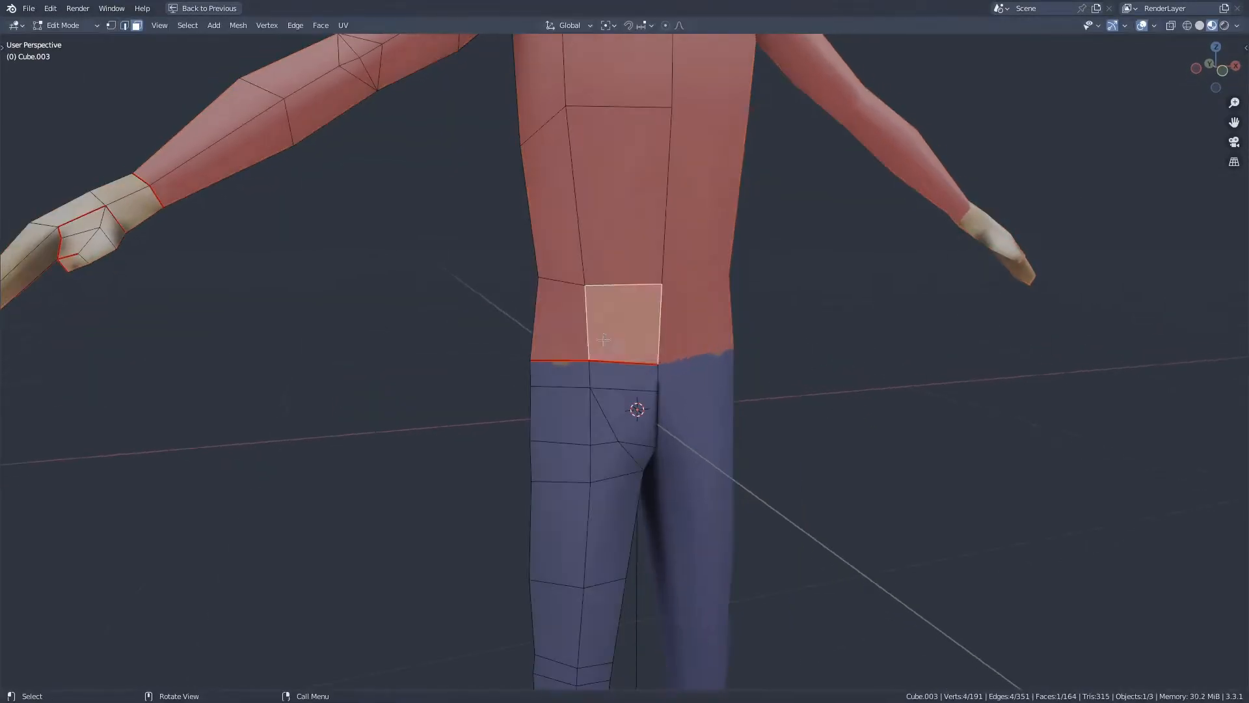
Extrude the ring of faces along the shirt's lower edge and fatten it outward into a hem
{"action": "middle_click_drag", "start_coordinate": [604, 340], "coordinate": [784, 344]}
{"action": "left_click", "coordinate": [501, 335], "text": "ctrl"}
{"action": "middle_click_drag", "start_coordinate": [648, 348], "coordinate": [680, 342]}
{"action": "key", "text": "e"}
{"action": "right_click", "coordinate": [681, 343]}
{"action": "key", "text": "alt+s"}
{"action": "left_click", "coordinate": [596, 313]}
Merge the extra vertex pairs at the extruded shirt hem and check the mesh
{"action": "key", "text": "1"}
{"action": "left_click", "coordinate": [628, 285]}
{"action": "left_click", "coordinate": [627, 293], "text": "shift"}
{"action": "key", "text": "m"}
{"action": "middle_click_drag", "start_coordinate": [596, 313], "coordinate": [710, 314]}
{"action": "left_click", "coordinate": [627, 332]}
{"action": "left_click", "coordinate": [706, 304], "text": "shift"}
{"action": "key", "text": "m"}
{"action": "key", "text": "Tab"}
{"action": "scroll", "coordinate": [644, 440], "scroll_direction": "down", "scroll_amount": 5}
{"action": "key", "text": "Tab"}
Extrude the forearm sleeve faces, fatten them outward into a cuff around the wrist and adjust their position
{"action": "left_click", "coordinate": [504, 362]}
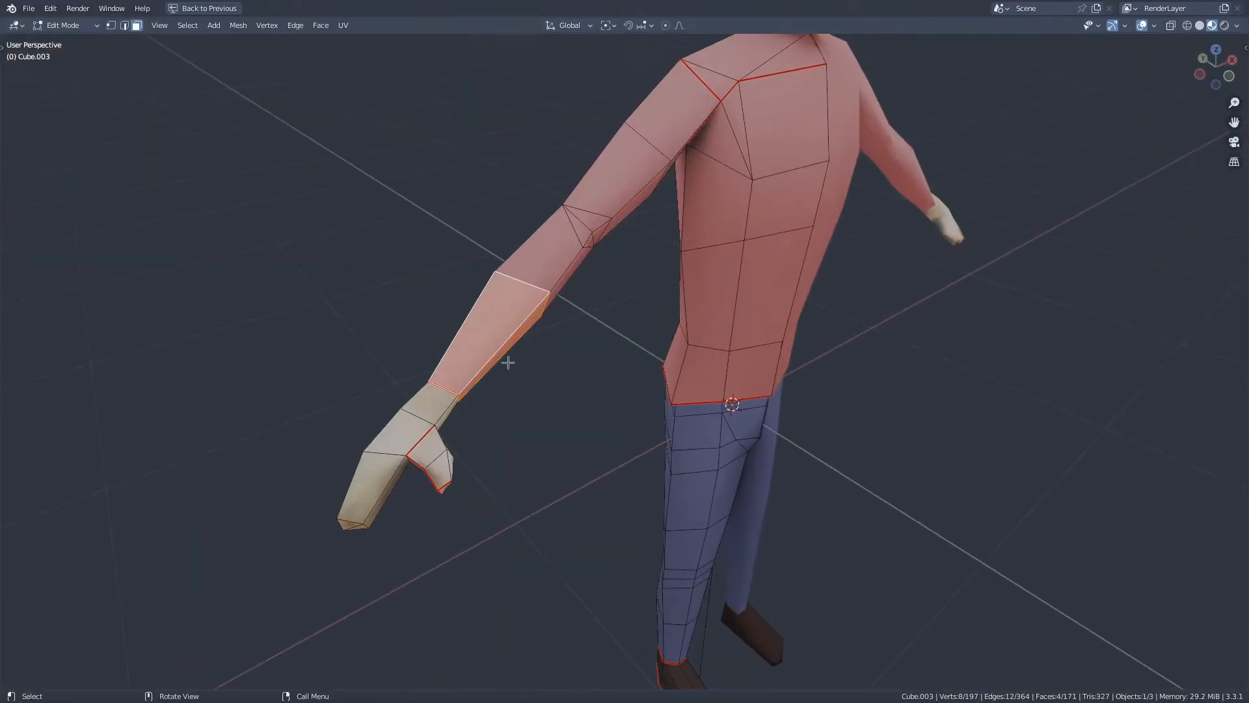
{"action": "key", "text": "e"}
{"action": "key", "text": "alt+s"}
{"action": "left_click", "coordinate": [455, 315]}
{"action": "key", "text": "g"}
{"action": "middle_click_drag", "start_coordinate": [455, 315], "coordinate": [475, 315]}
{"action": "key", "text": "Tab"}
{"action": "scroll", "coordinate": [633, 223], "scroll_direction": "down", "scroll_amount": 5}
{"action": "scroll", "coordinate": [633, 223], "scroll_direction": "up", "scroll_amount": 5}
{"action": "key", "text": "Tab"}
Cut new edges around the shirt's neckline with the Knife tool
{"action": "key", "text": "k"}
{"action": "middle_click_drag", "start_coordinate": [647, 301], "coordinate": [391, 280]}
{"action": "key", "text": "k"}
{"action": "left_click", "coordinate": [516, 276]}
{"action": "key", "text": "Return"}
Extrude the neckline faces, fatten them outward into a collar and adjust their position
{"action": "key", "text": "e"}
{"action": "key", "text": "alt+s"}
{"action": "left_click", "coordinate": [794, 231]}
{"action": "middle_click_drag", "start_coordinate": [794, 231], "coordinate": [657, 264]}
{"action": "key", "text": "g"}
Box-select the new collar faces in the UV editor and unwrap them
{"action": "left_click_drag", "start_coordinate": [794, 168], "coordinate": [1081, 398]}
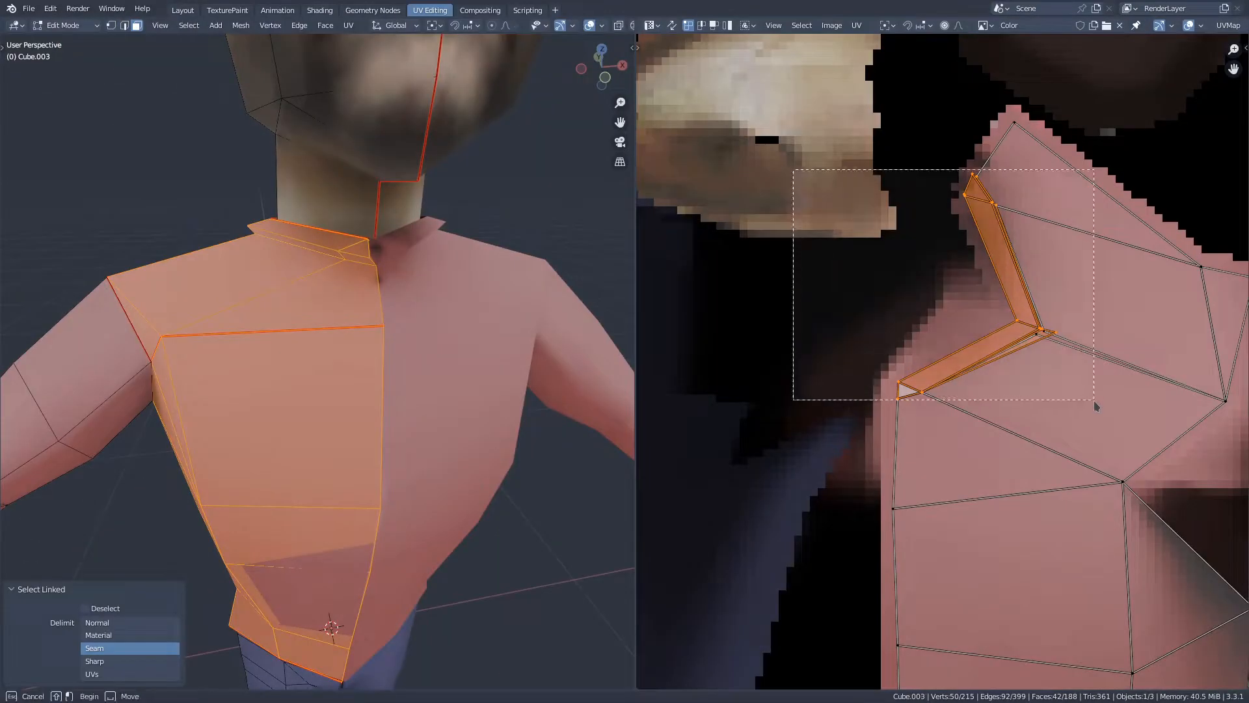
{"action": "key", "text": "u"}
{"action": "left_click", "coordinate": [1051, 370]}
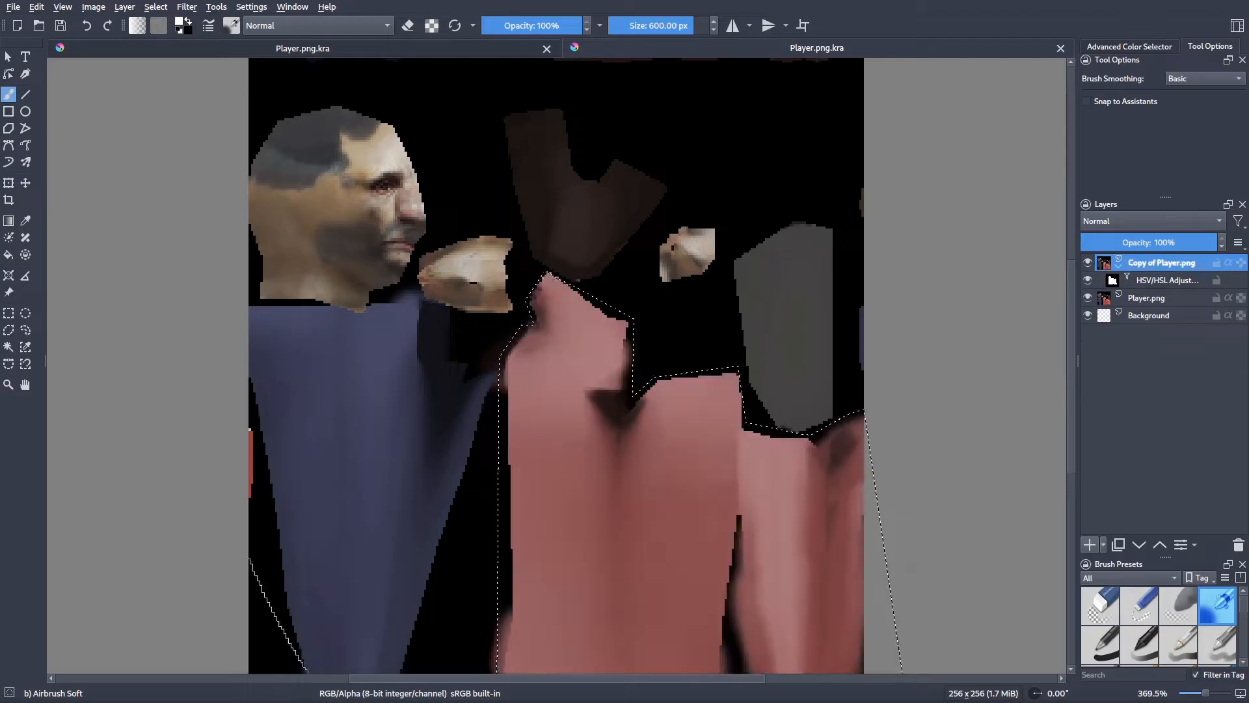
Add a woven pattern fill layer over the selected shirt area in Krita, with width and height scale at 50%
{"action": "left_click", "coordinate": [775, 236]}
{"action": "left_click", "coordinate": [937, 215]}
{"action": "left_click_drag", "start_coordinate": [937, 306], "coordinate": [990, 315]}
{"action": "type", "text": "50"}
{"action": "key", "text": "Tab"}
{"action": "type", "text": "50"}
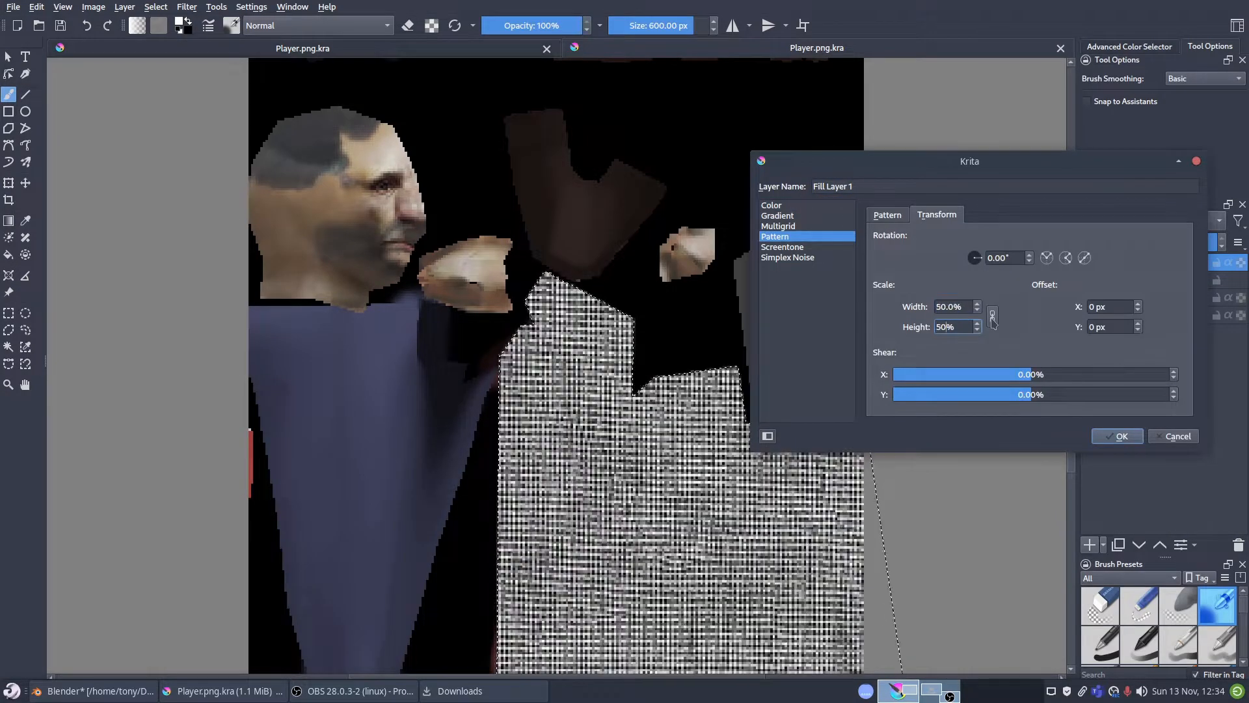
Test the weave pattern at 100% and 200% scale, and set the fill layer to Overlay at about 10% opacity
{"action": "key", "text": "ctrl+a"}
{"action": "type", "text": "10"}
{"action": "key", "text": "ctrl+a"}
{"action": "type", "text": "100"}
{"action": "key", "text": "ctrl+a"}
{"action": "type", "text": "200"}
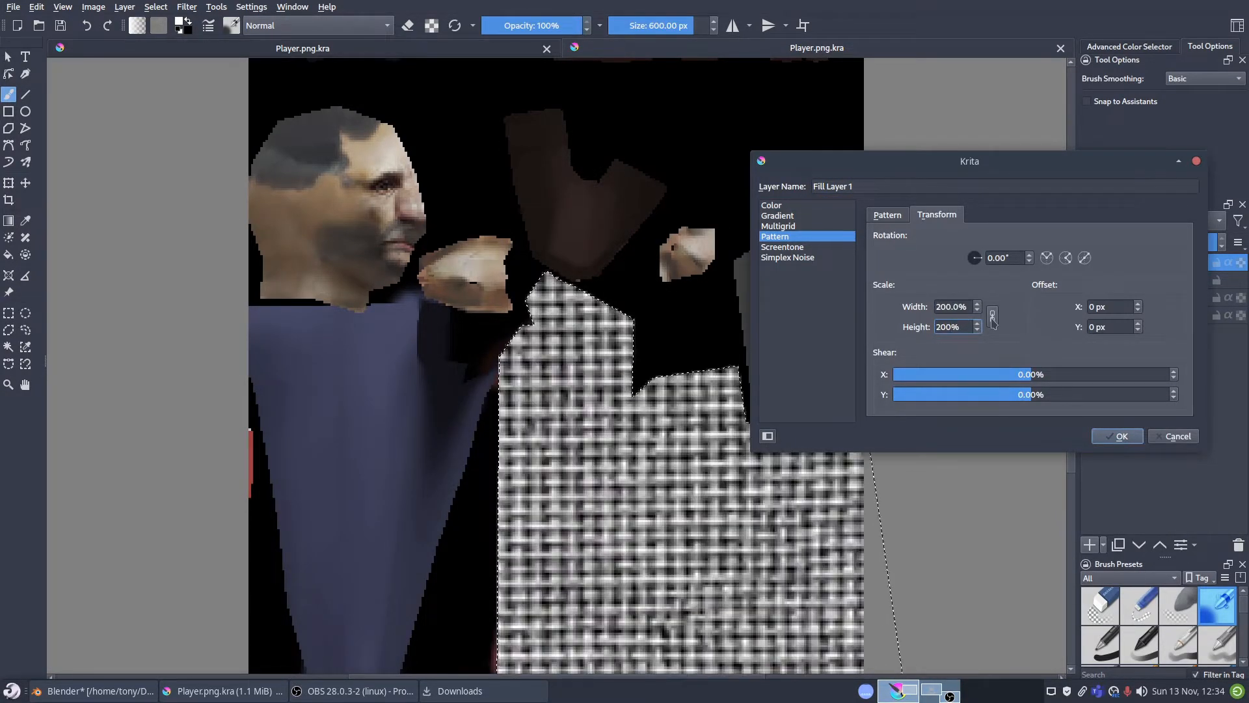
{"action": "key", "text": "ctrl+a"}
{"action": "type", "text": "50"}
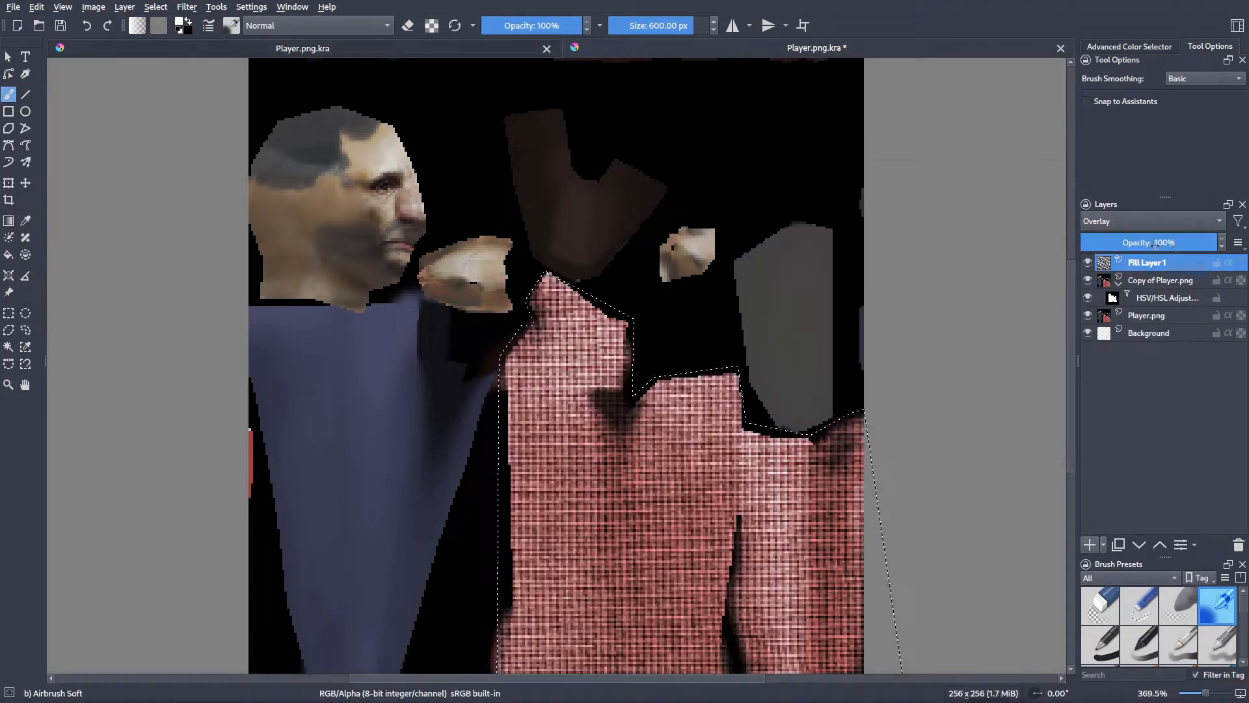
{"action": "left_click_drag", "start_coordinate": [1155, 244], "coordinate": [1090, 242]}
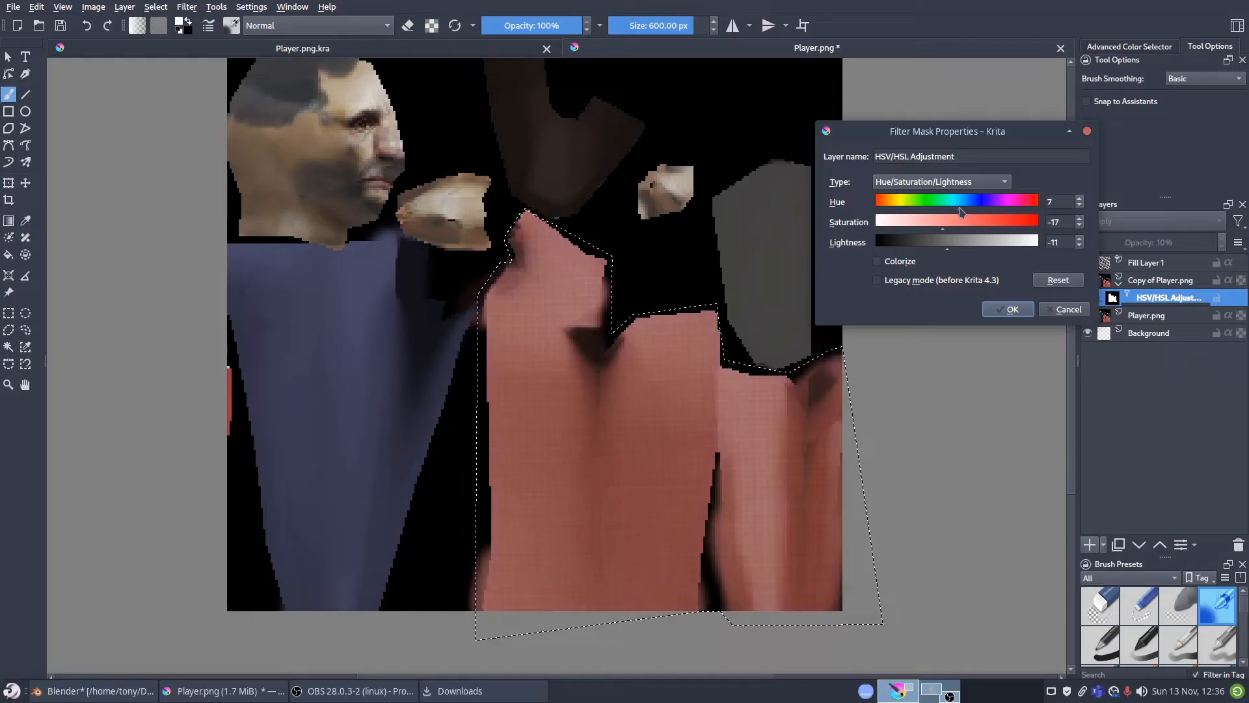
Add a plaid pattern fill layer over the shirt scaled to 150% and adjust the layer's opacity
{"action": "key", "text": "alt+Tab"}
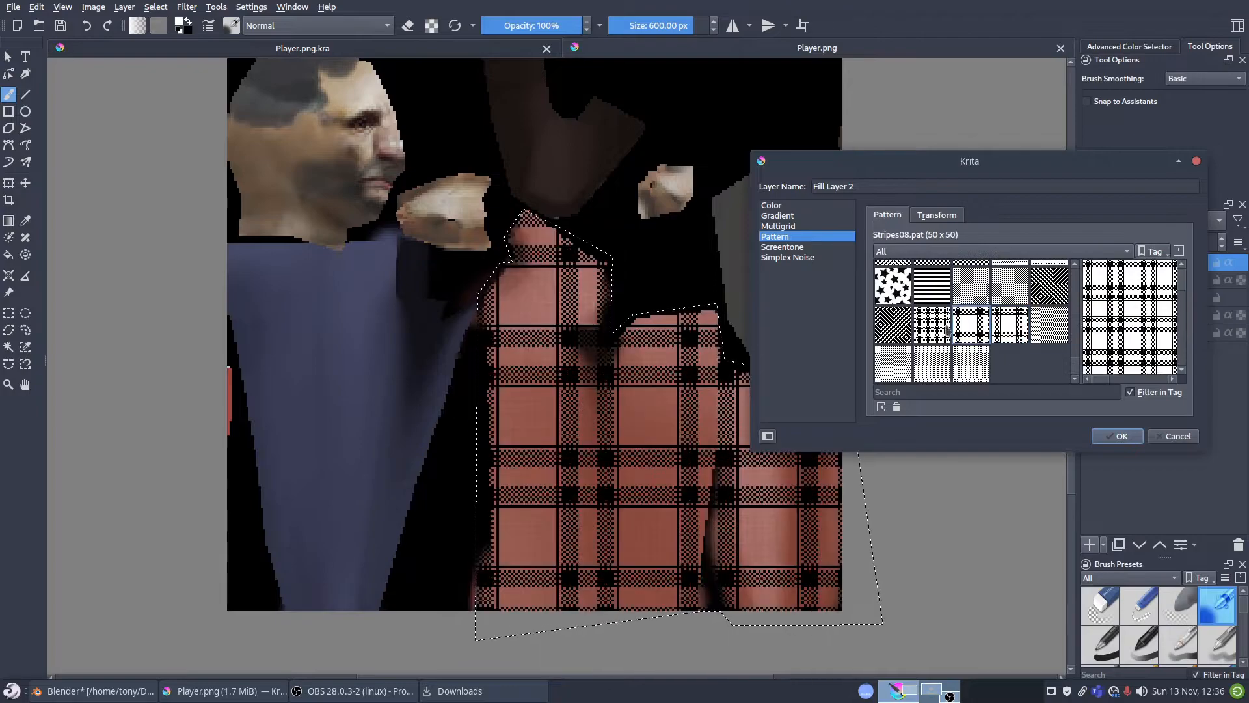
{"action": "left_click", "coordinate": [937, 215]}
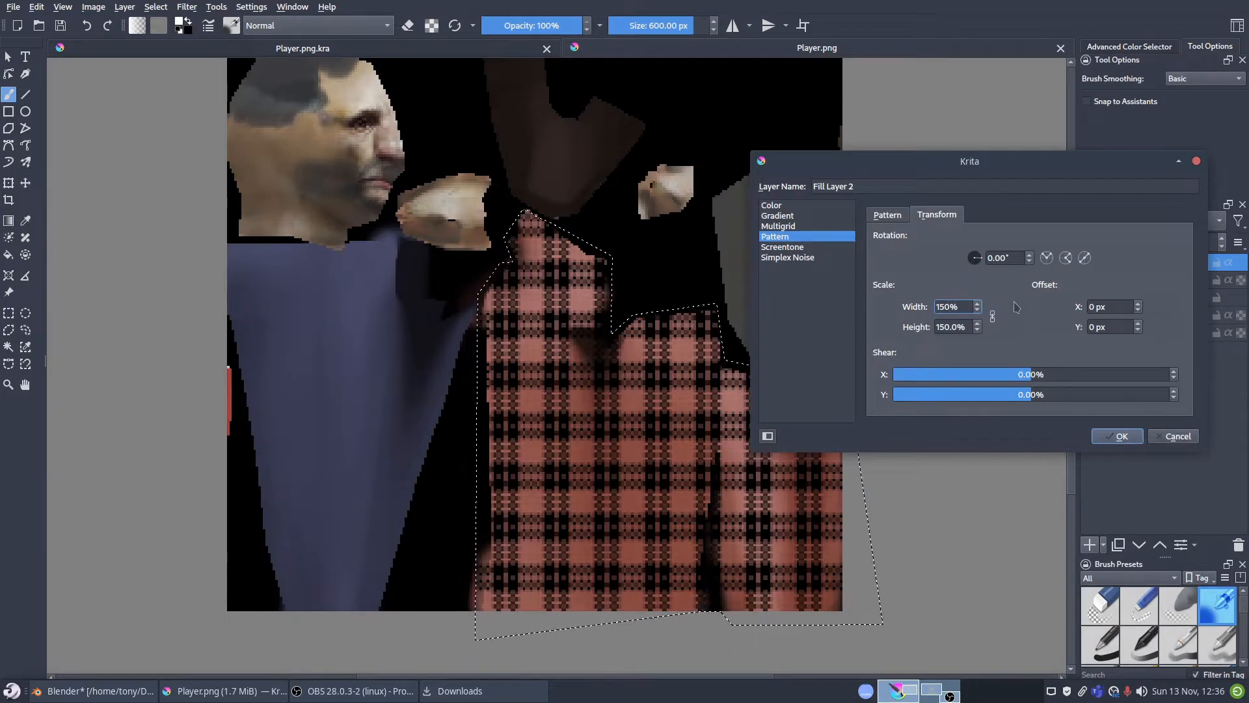
{"action": "left_click", "coordinate": [1117, 436]}
{"action": "left_click", "coordinate": [1119, 243]}
{"action": "left_click", "coordinate": [1147, 244]}
{"action": "left_click", "coordinate": [1172, 245]}
Switch to Blender, reload the texture image and inspect the plaid shirt on the character up close
{"action": "key", "text": "alt+Tab"}
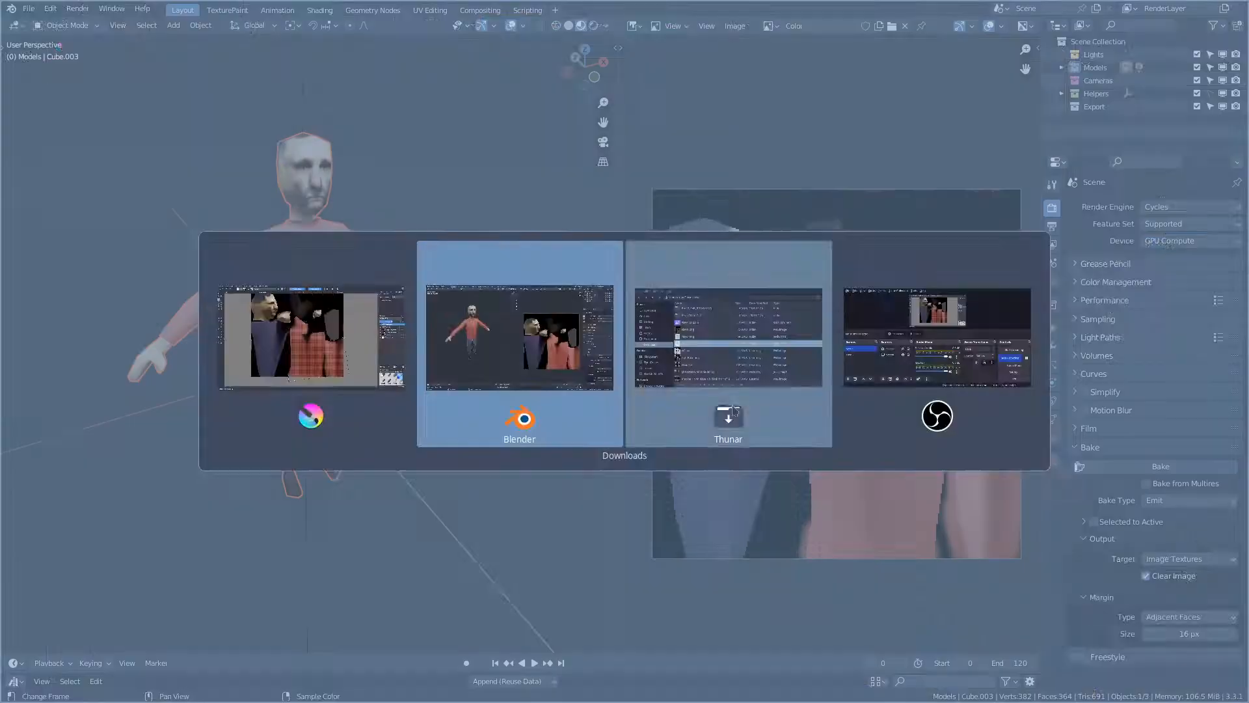
{"action": "key", "text": "alt+r"}
{"action": "middle_click_drag", "start_coordinate": [313, 273], "coordinate": [365, 264]}
{"action": "scroll", "coordinate": [365, 265], "scroll_direction": "up", "scroll_amount": 3}
{"action": "key", "text": "Tab"}
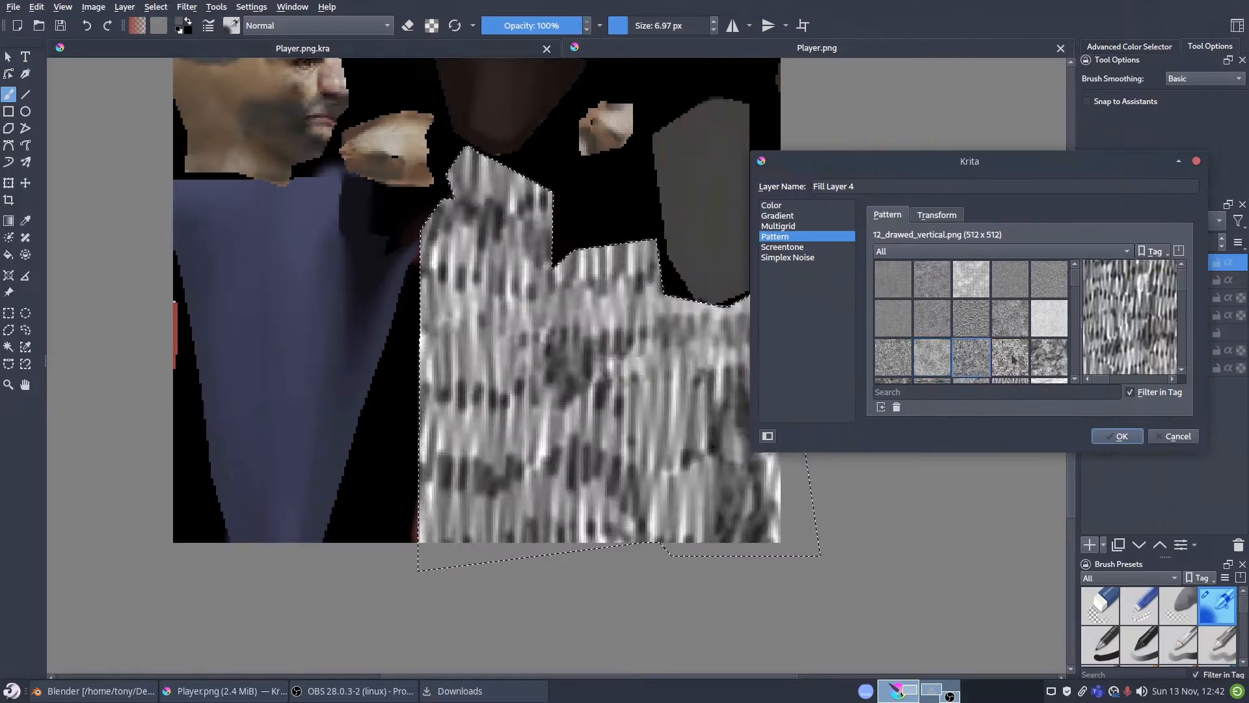
Add a grunge pattern fill layer over the shirt in Multiply mode and check the shirt on the model in Blender
{"action": "left_click", "coordinate": [1049, 356]}
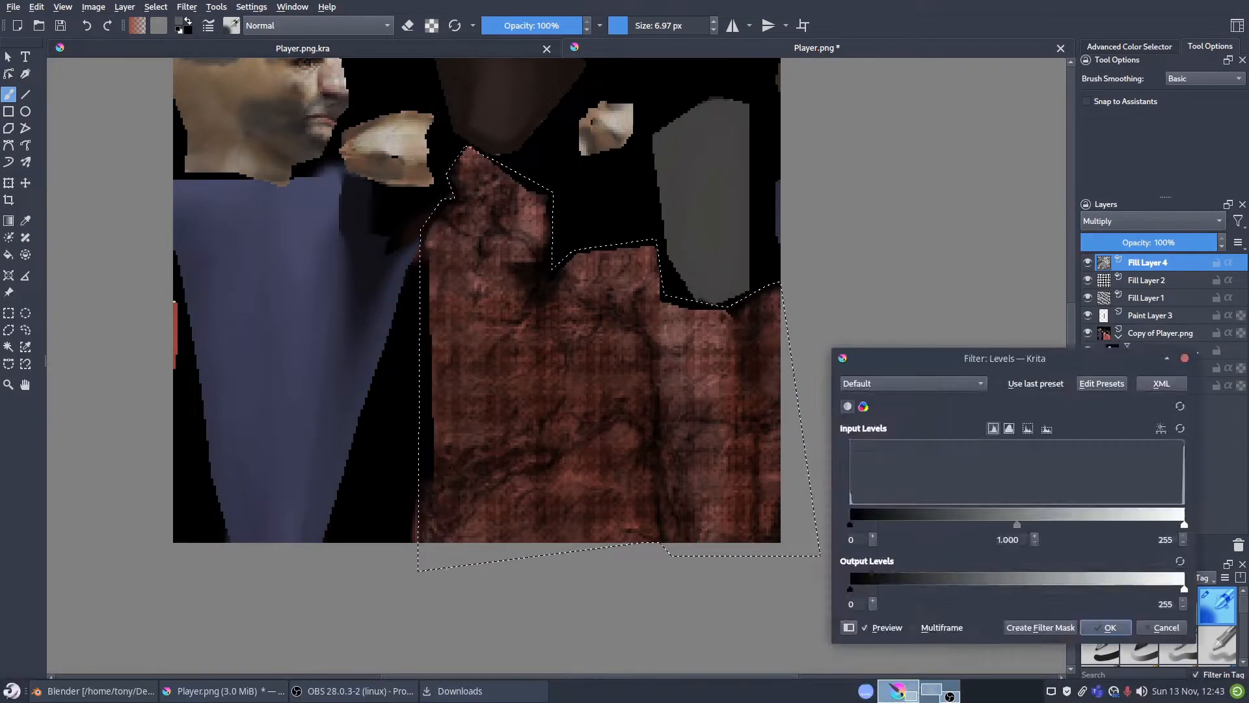
{"action": "left_click_drag", "start_coordinate": [1005, 371], "coordinate": [986, 376]}
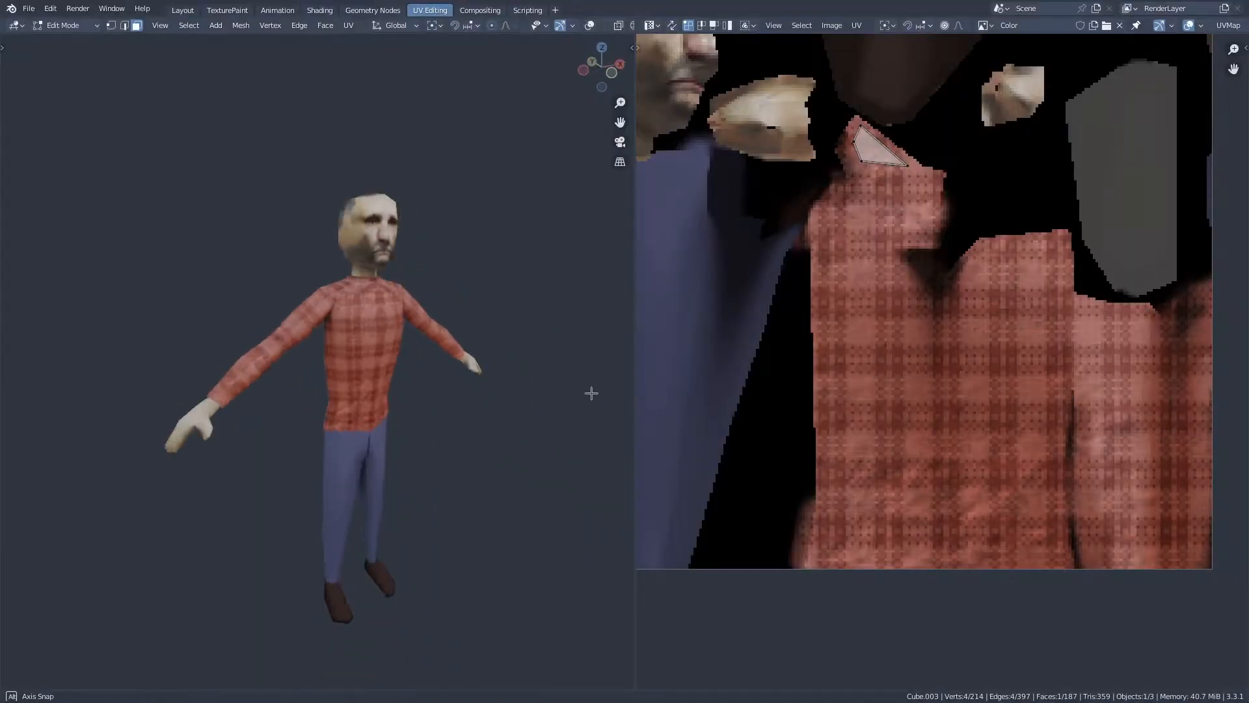
{"action": "middle_click_drag", "start_coordinate": [591, 393], "coordinate": [490, 399]}
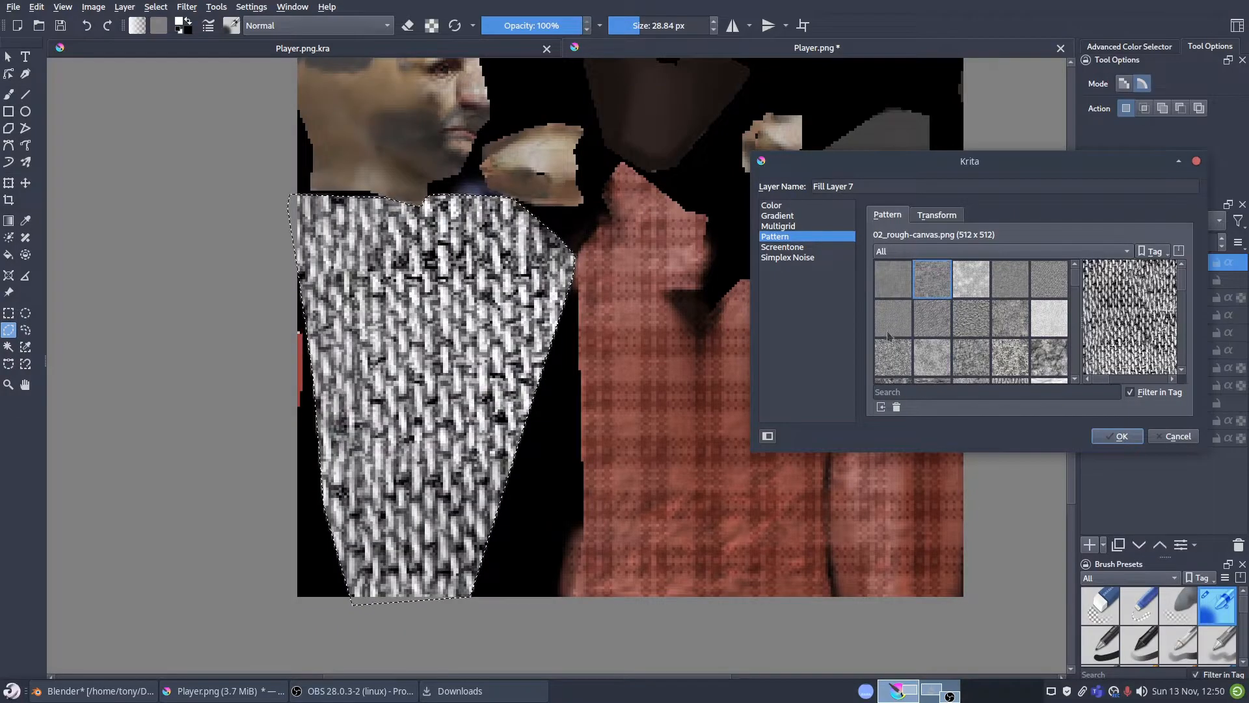
Fill the selected trousers area with a canvas pattern scaled to 30%
{"action": "left_click", "coordinate": [936, 214]}
{"action": "type", "text": "30"}
{"action": "key", "text": "Return"}
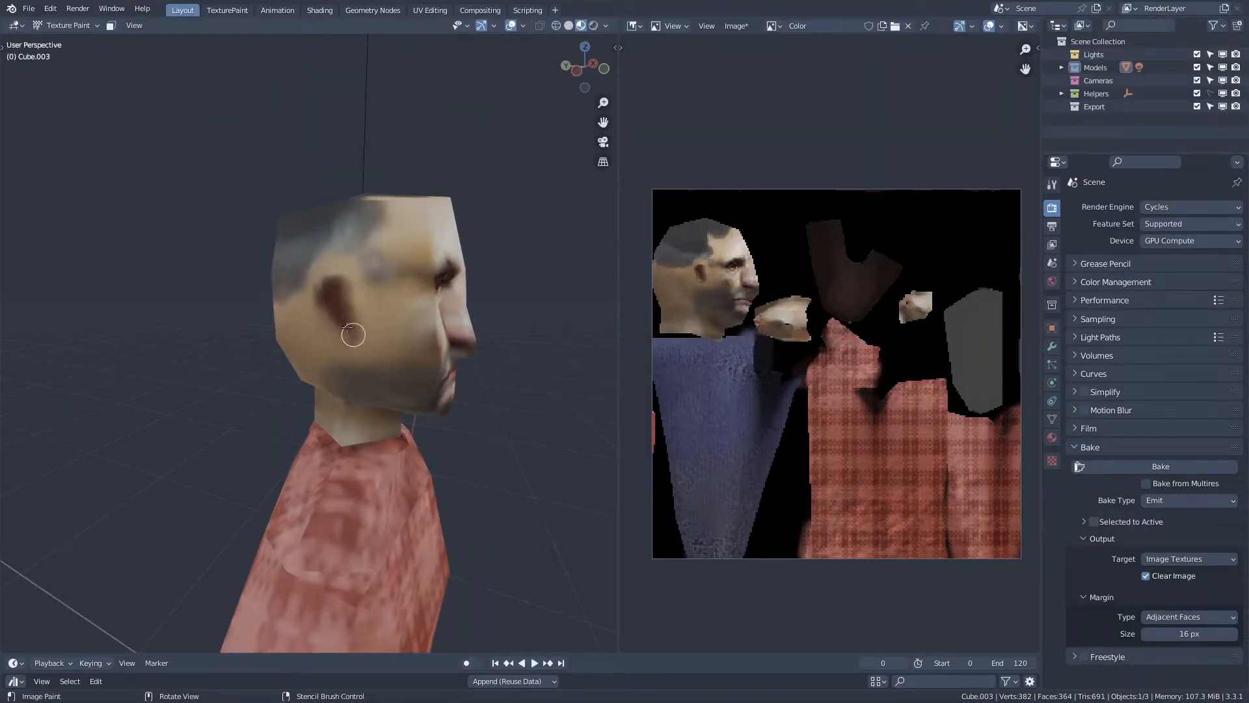
Adjust the texture paint brush's strength for painting the ear on the side of the head
{"action": "key", "text": "shift+f"}
{"action": "left_click", "coordinate": [399, 270]}
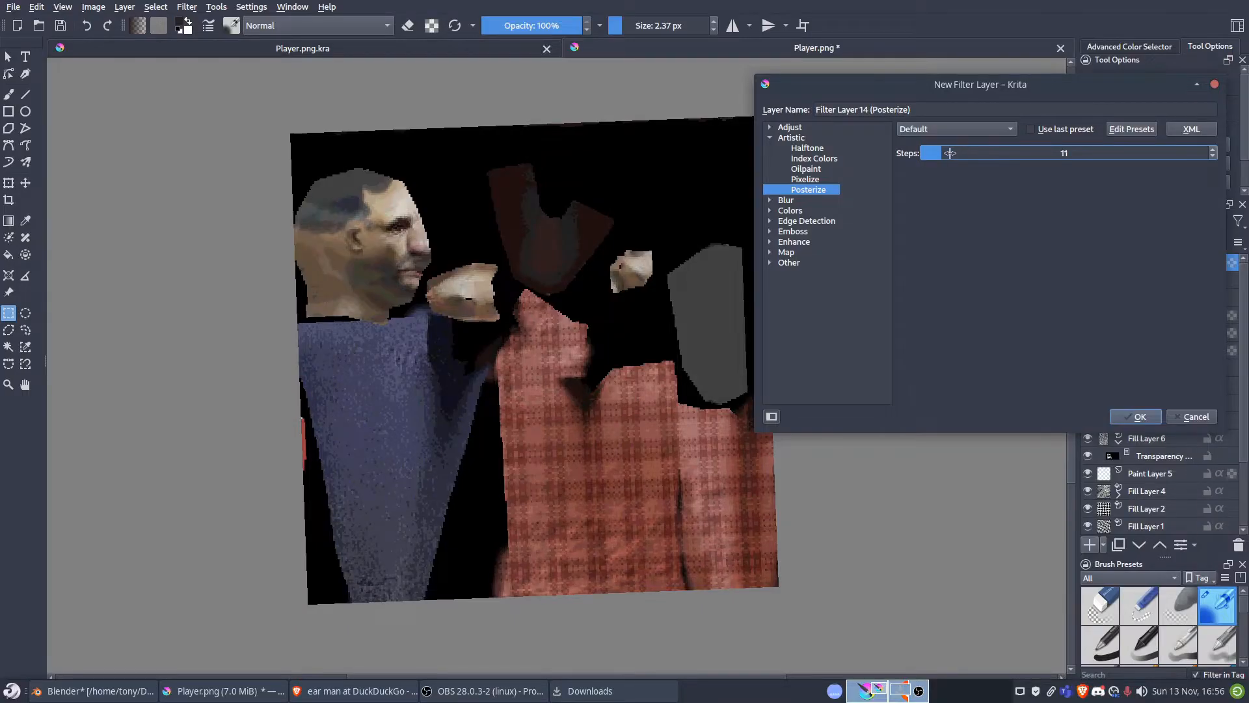
Add a Posterize filter layer with about 23 steps to the Player.png texture in Krita
{"action": "left_click_drag", "start_coordinate": [942, 152], "coordinate": [993, 152]}
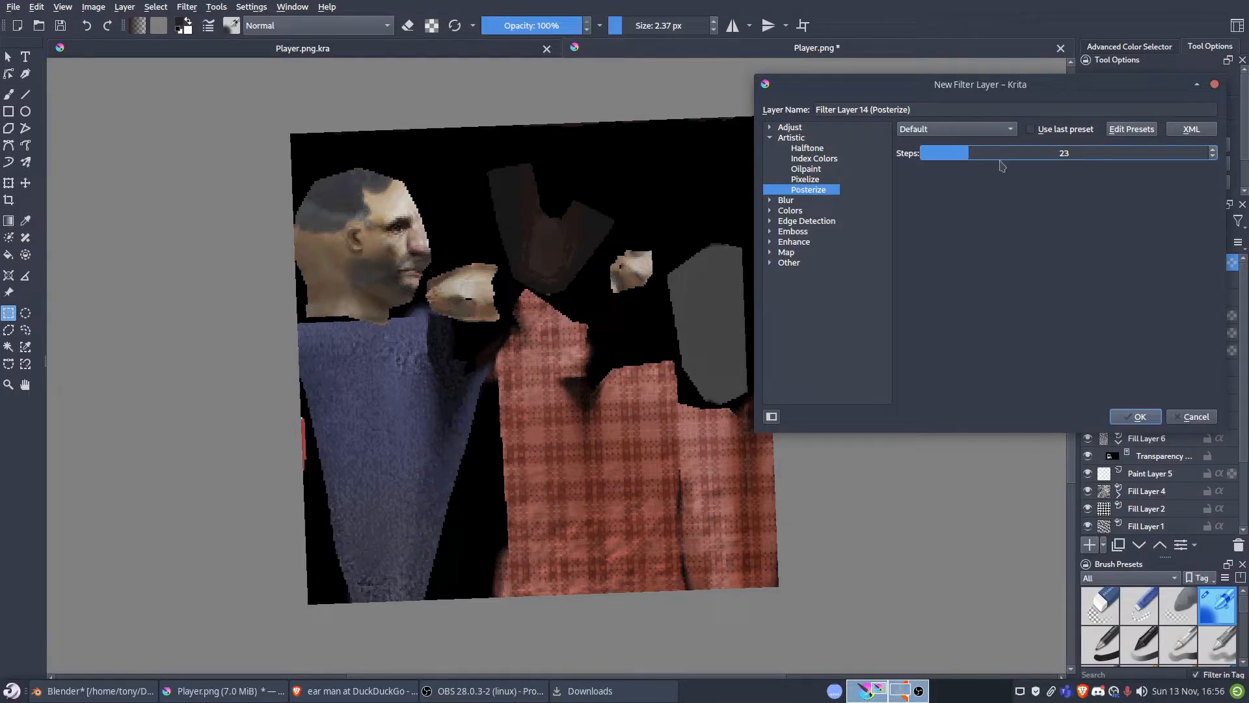
{"action": "key", "text": "Return"}
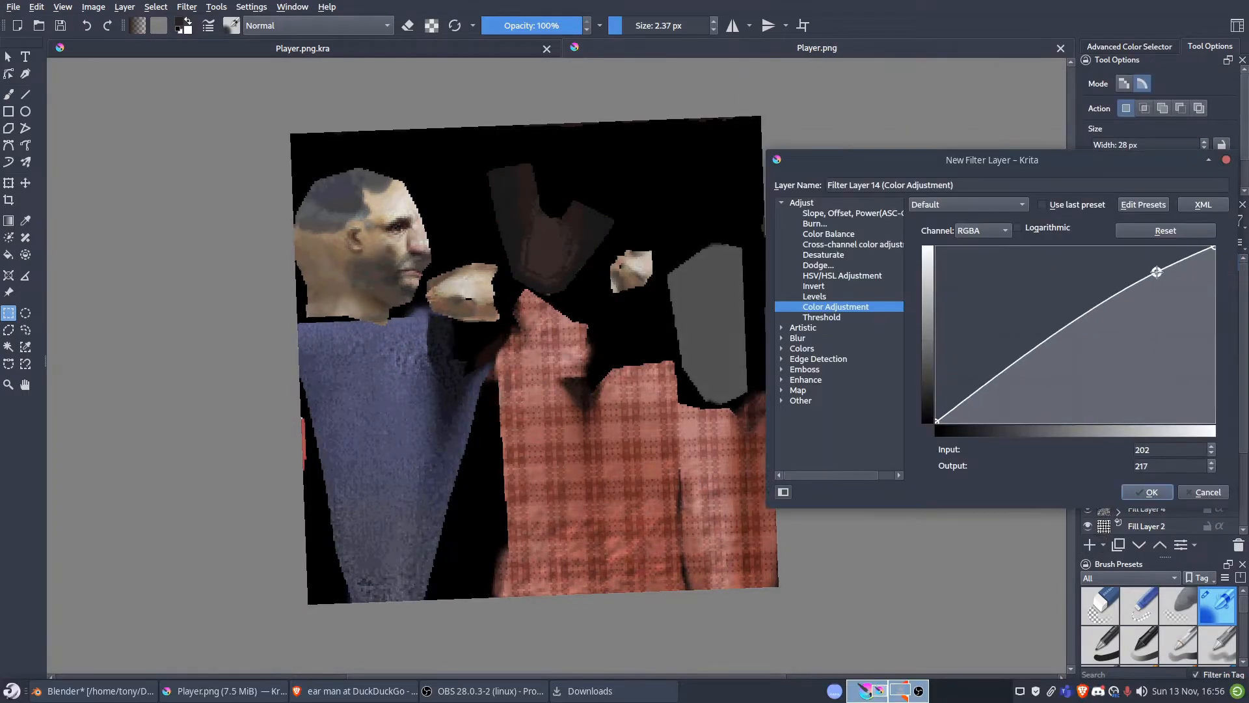
Add a Color Adjustment filter layer with an S-curve, moving its shadow point to input 63 and output 50
{"action": "left_click_drag", "start_coordinate": [1027, 378], "coordinate": [1004, 387]}
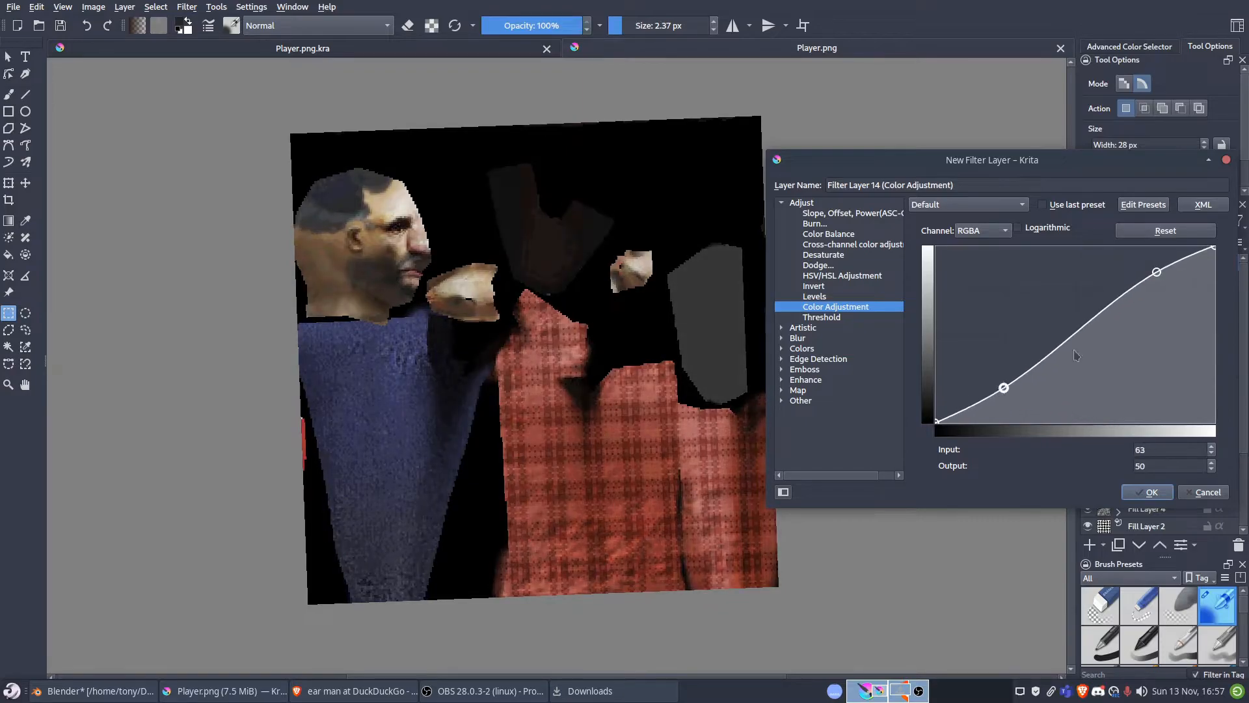
{"action": "key", "text": "Return"}
{"action": "left_click_drag", "start_coordinate": [863, 129], "coordinate": [866, 133]}
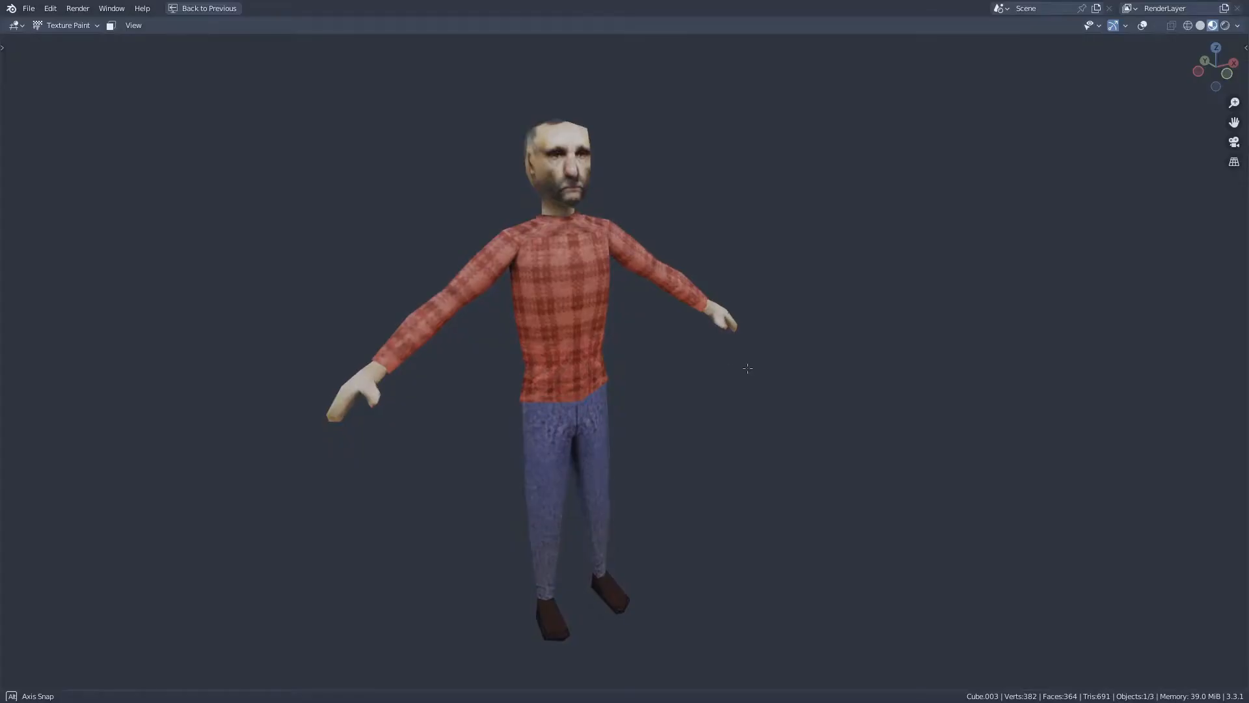
Inspect the textured character in Blender and the alpha-painted edge of the sleeve cuff
{"action": "middle_click_drag", "start_coordinate": [748, 368], "coordinate": [770, 390]}
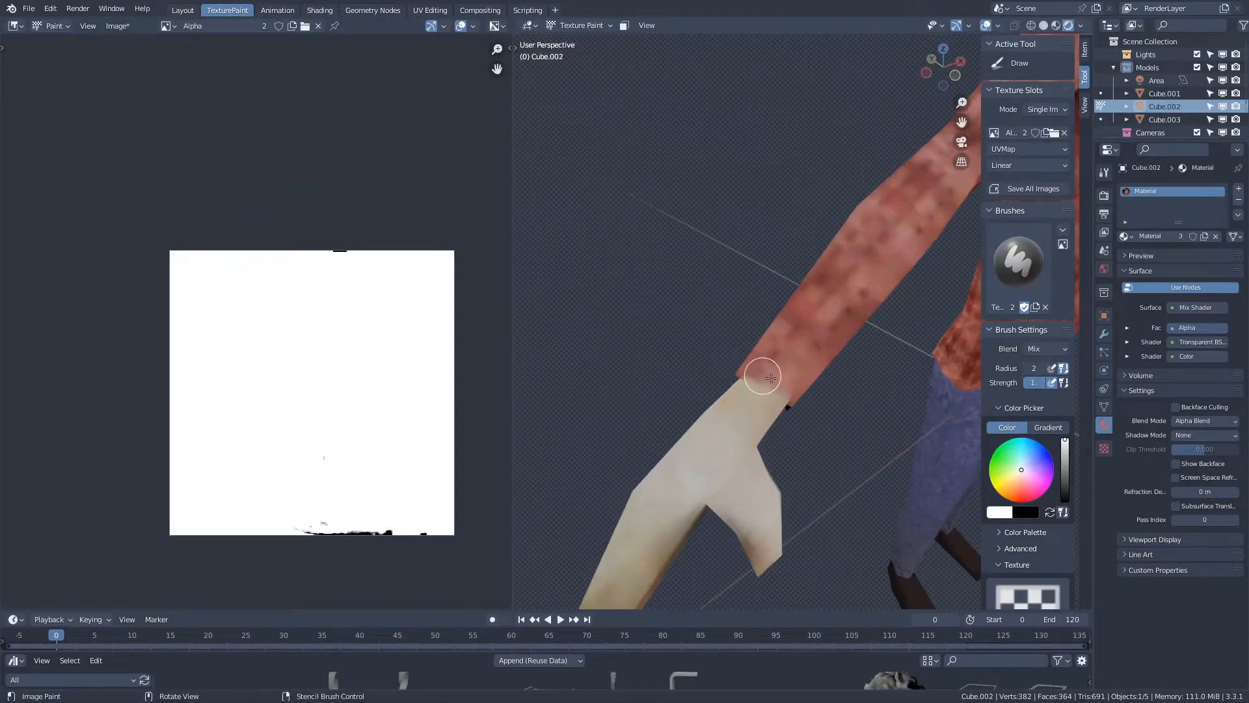
{"action": "scroll", "coordinate": [740, 395], "scroll_direction": "up", "scroll_amount": 3}
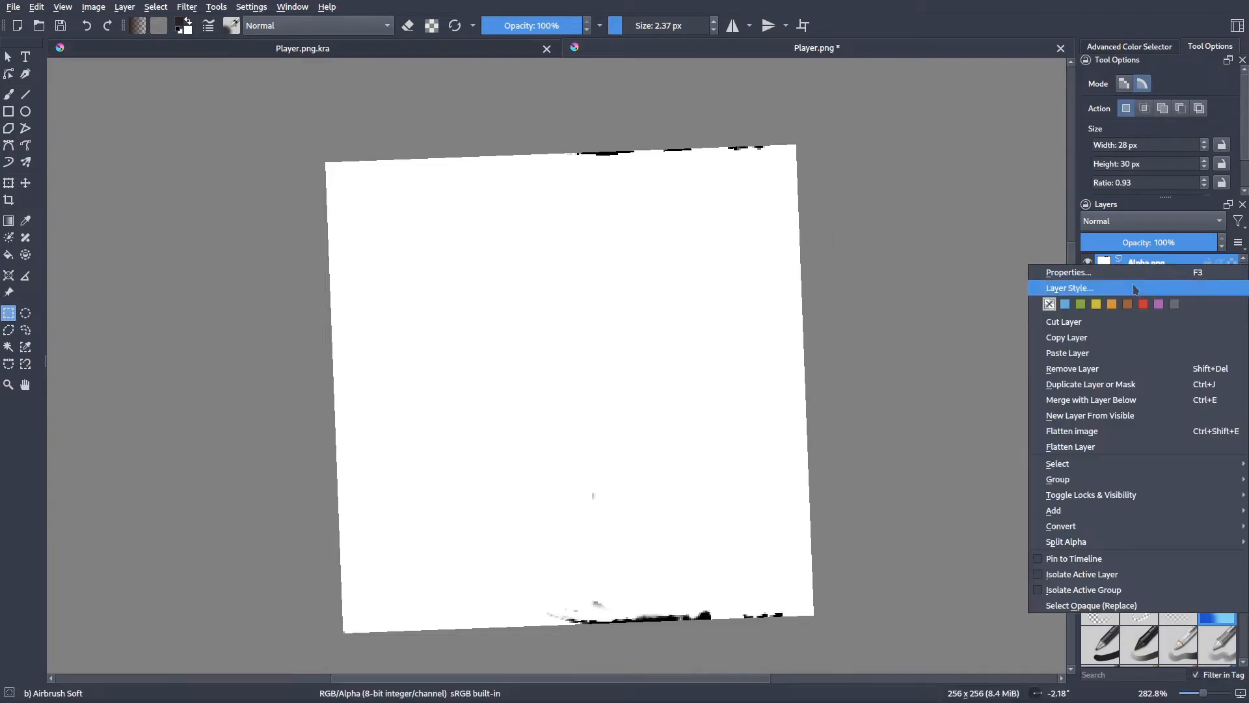
Convert the Alpha.png layer into a transparency mask on the Player.png texture in Krita
{"action": "mouse_move", "coordinate": [1060, 519]}
{"action": "left_click", "coordinate": [935, 538]}
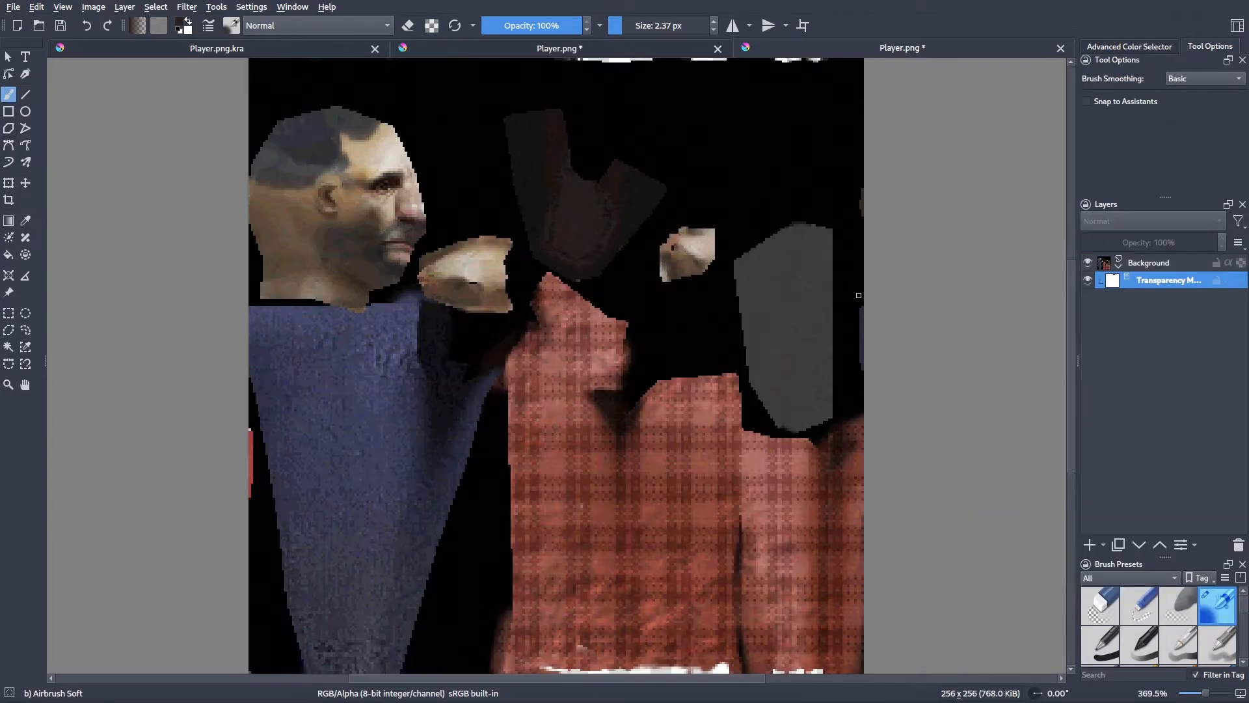
{"action": "scroll", "coordinate": [859, 295], "scroll_direction": "down", "scroll_amount": 5}
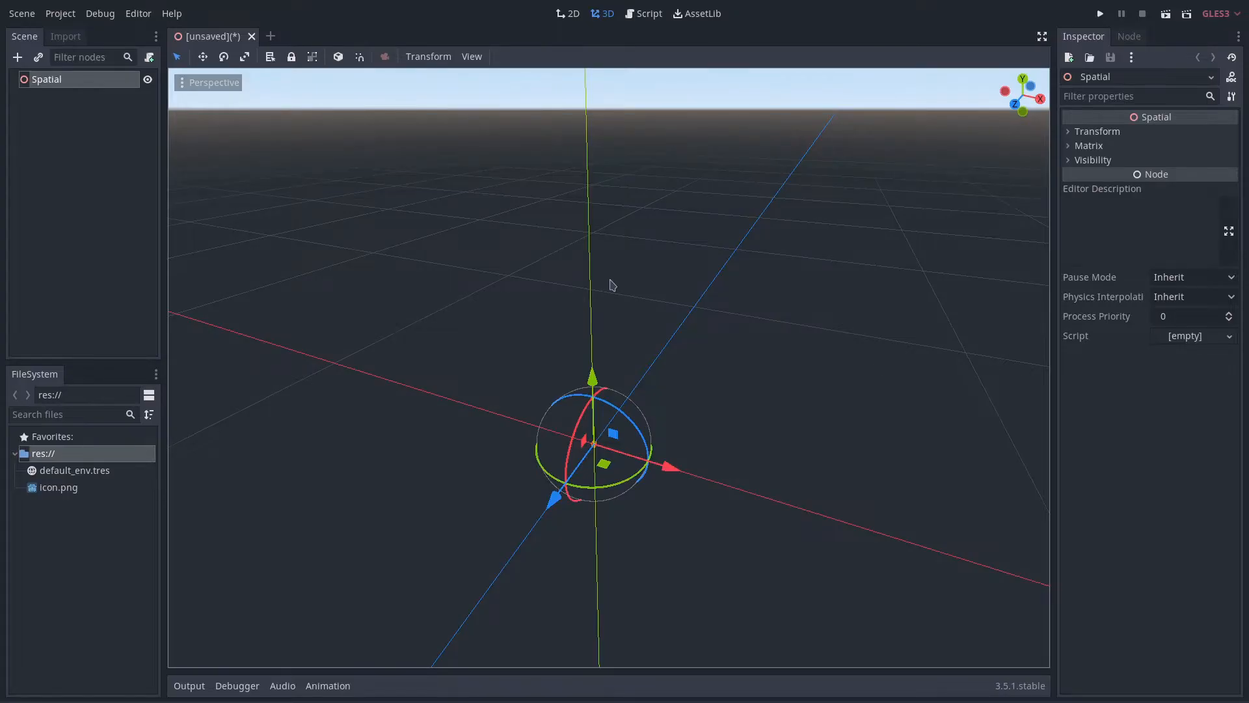
Switch to Godot, select the Spatial root node and open the import settings of Player.png
{"action": "right_click_drag", "start_coordinate": [846, 195], "coordinate": [857, 207]}
{"action": "left_click_drag", "start_coordinate": [60, 80], "coordinate": [60, 80]}
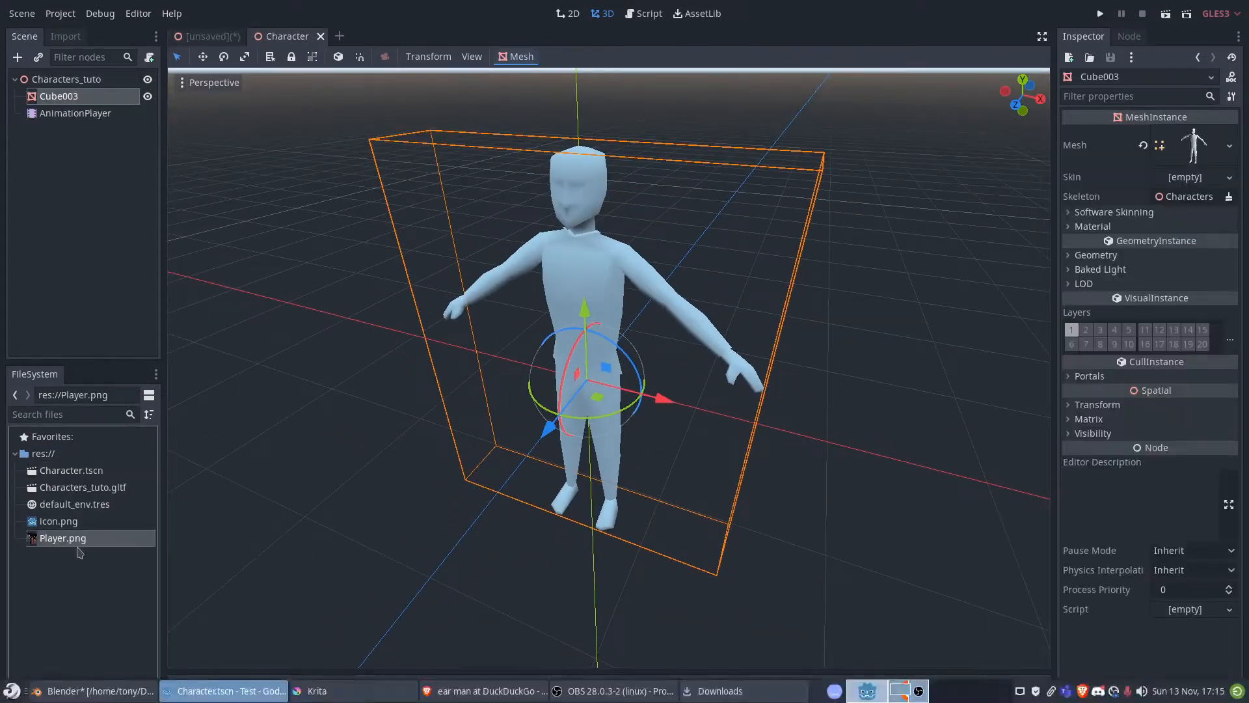
{"action": "left_click", "coordinate": [66, 37]}
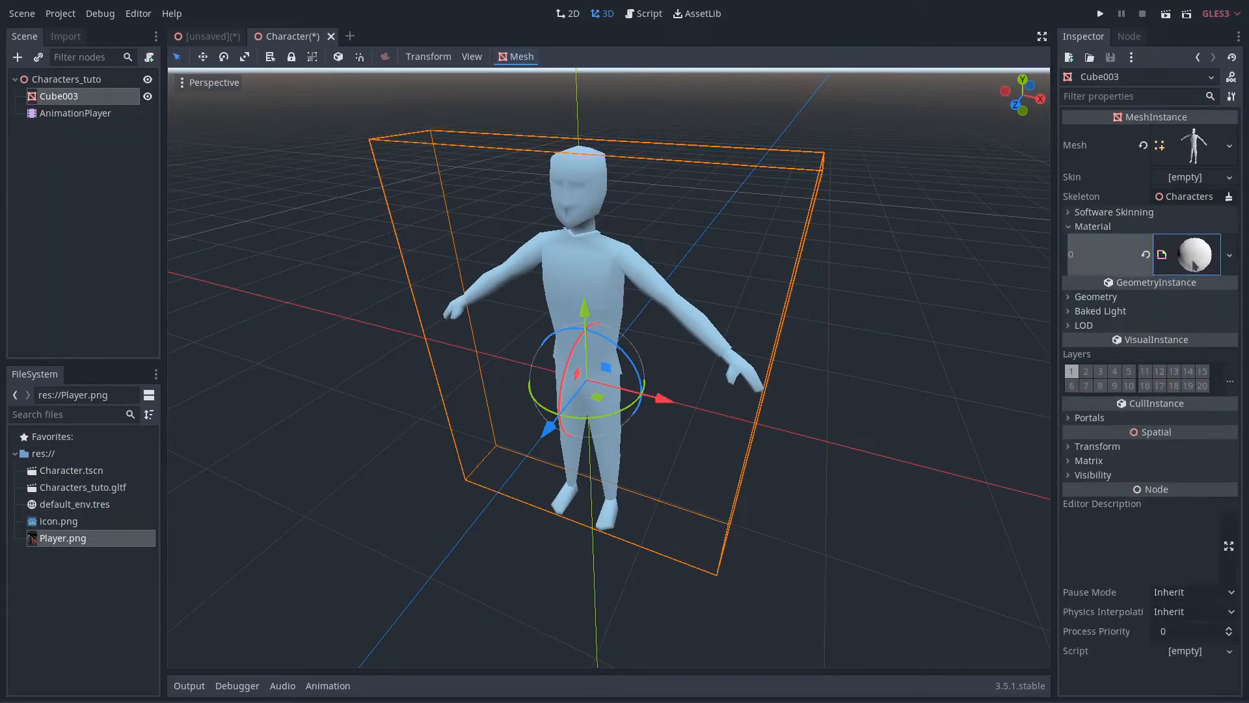
Give the character mesh's shader material a new Shader and open it for editing
{"action": "left_click", "coordinate": [1189, 255]}
{"action": "left_click", "coordinate": [1171, 405]}
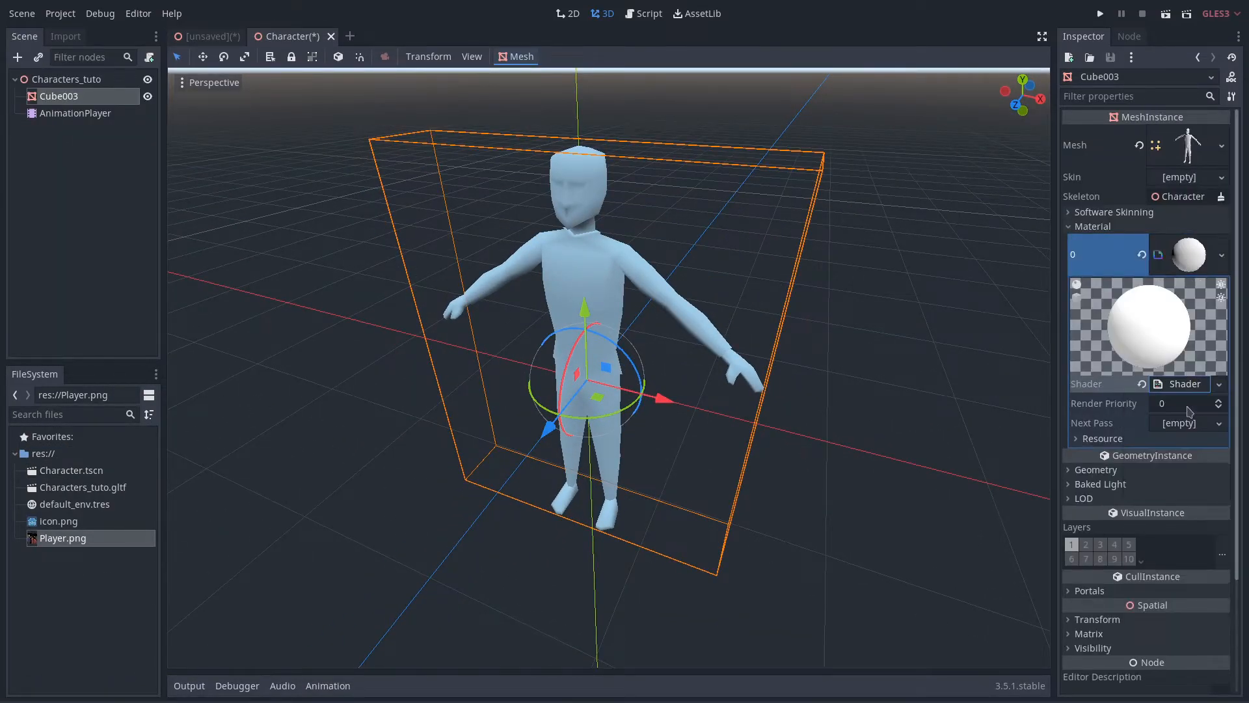
{"action": "left_click", "coordinate": [1197, 385]}
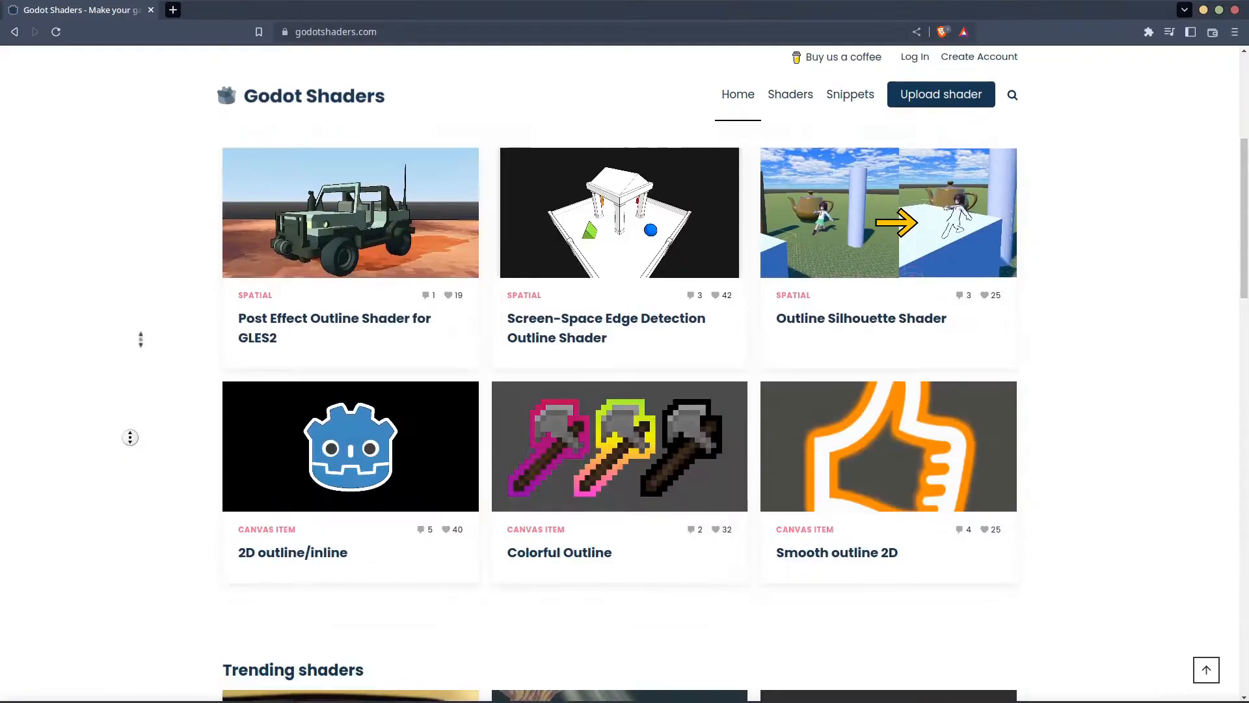
Find the PS1 Shader on godotshaders.com and copy its shader code
{"action": "scroll", "coordinate": [250, 297], "scroll_direction": "up", "scroll_amount": 5}
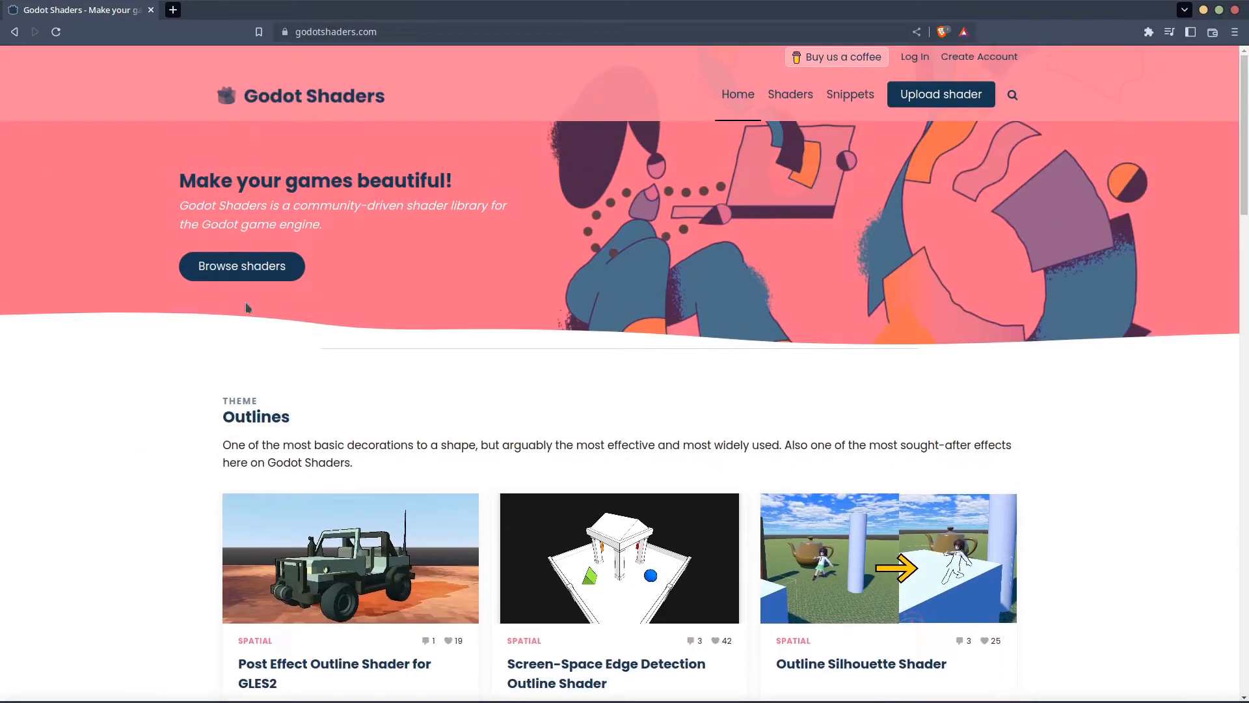
{"action": "left_click", "coordinate": [269, 262]}
{"action": "scroll", "coordinate": [178, 319], "scroll_direction": "down", "scroll_amount": 9}
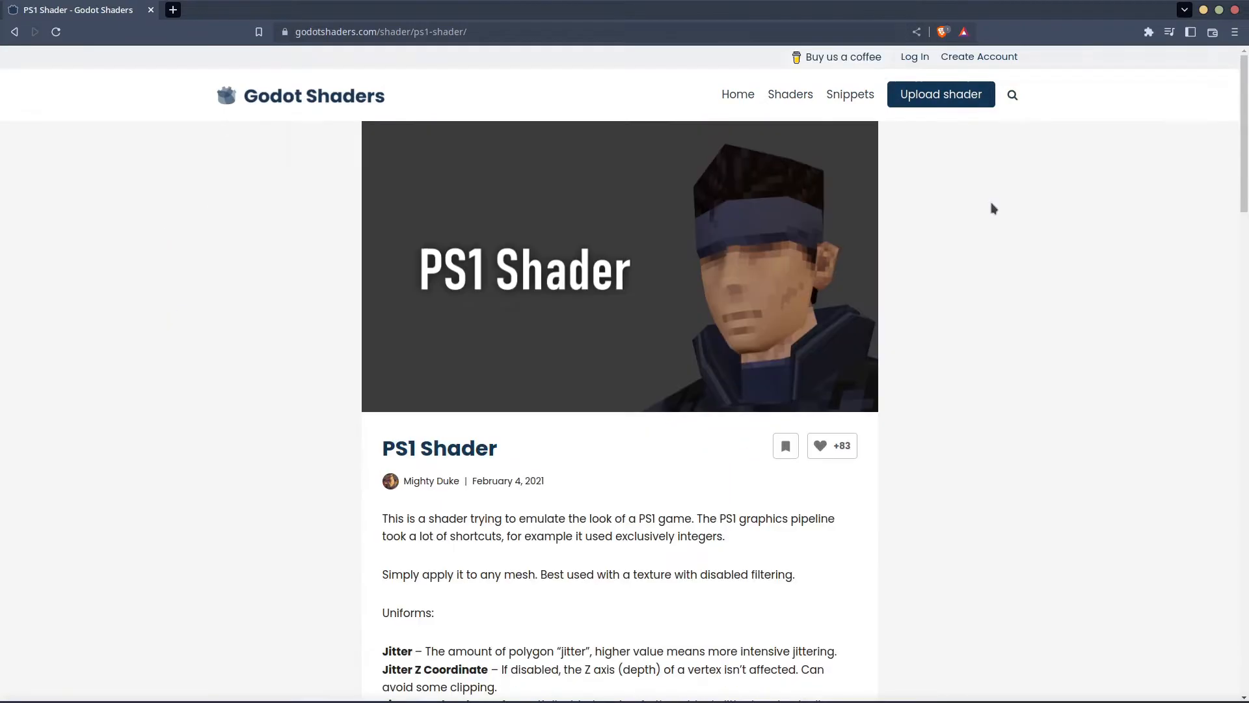
{"action": "scroll", "coordinate": [990, 204], "scroll_direction": "down", "scroll_amount": 7}
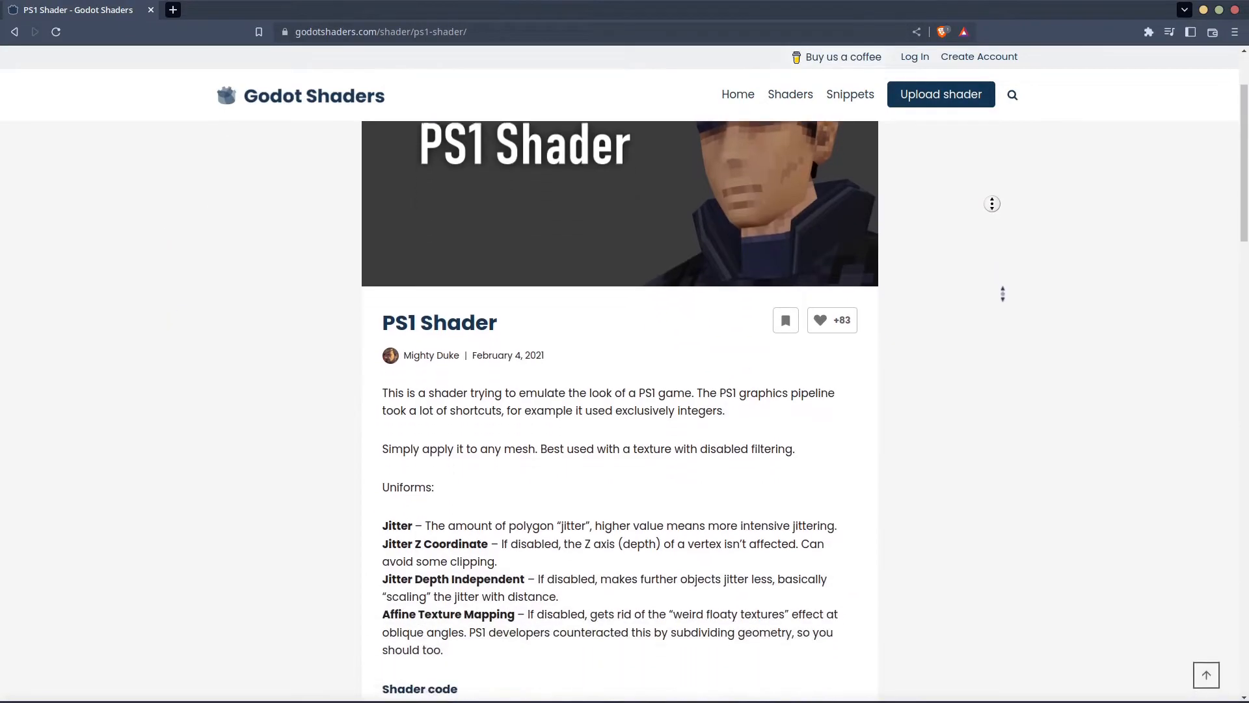
{"action": "scroll", "coordinate": [1004, 304], "scroll_direction": "down", "scroll_amount": 5}
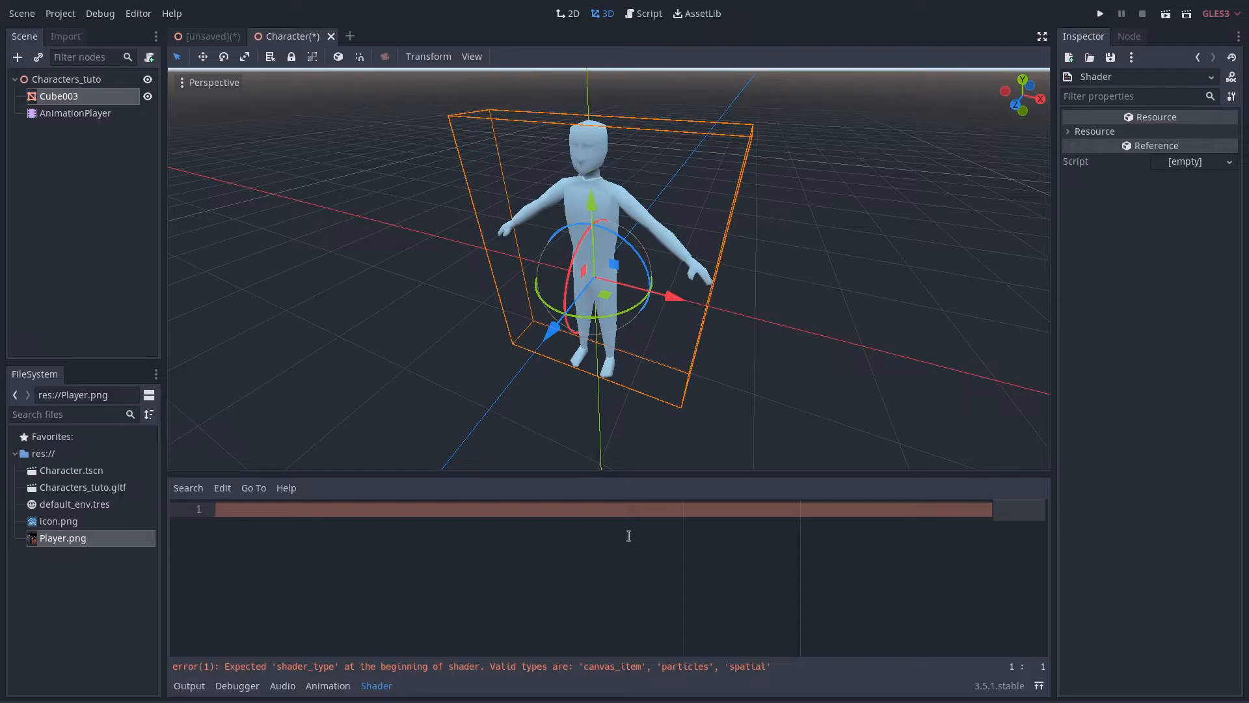
Paste the PS1 Shader code into the empty shader, assign Player.png as its Albedo texture and view the character
{"action": "key", "text": "ctrl+v"}
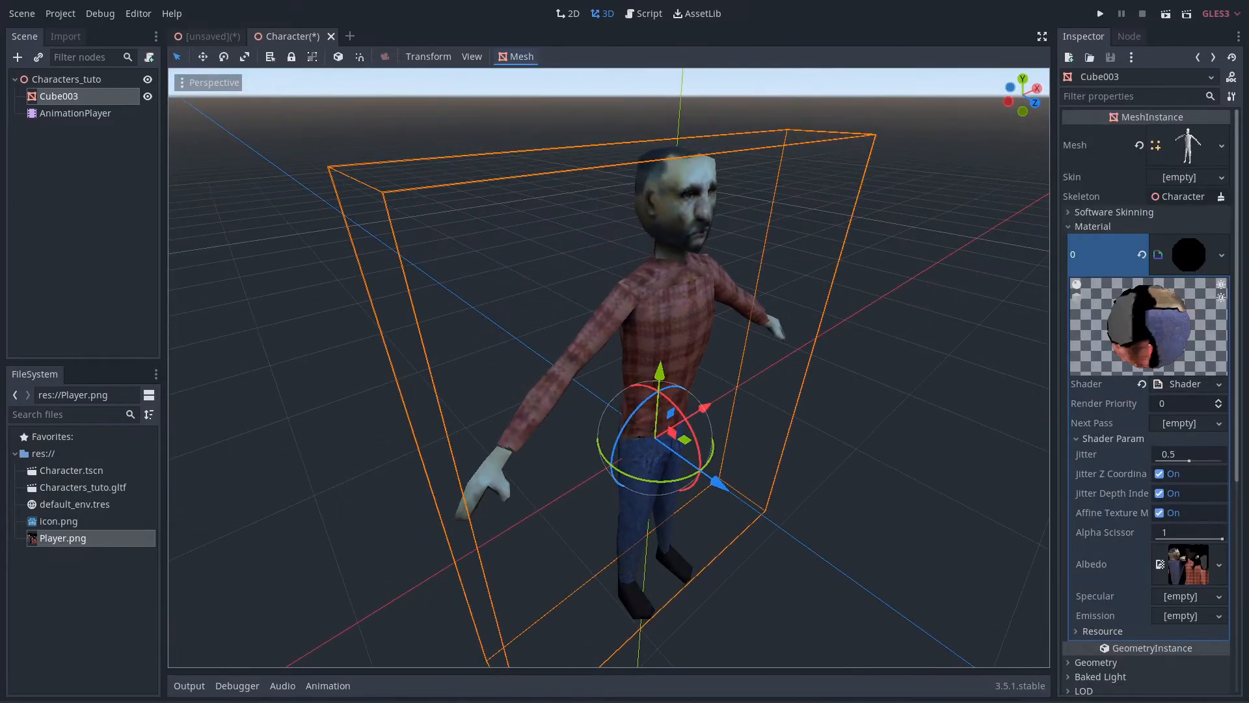
{"action": "scroll", "coordinate": [609, 367], "scroll_direction": "up", "scroll_amount": 3}
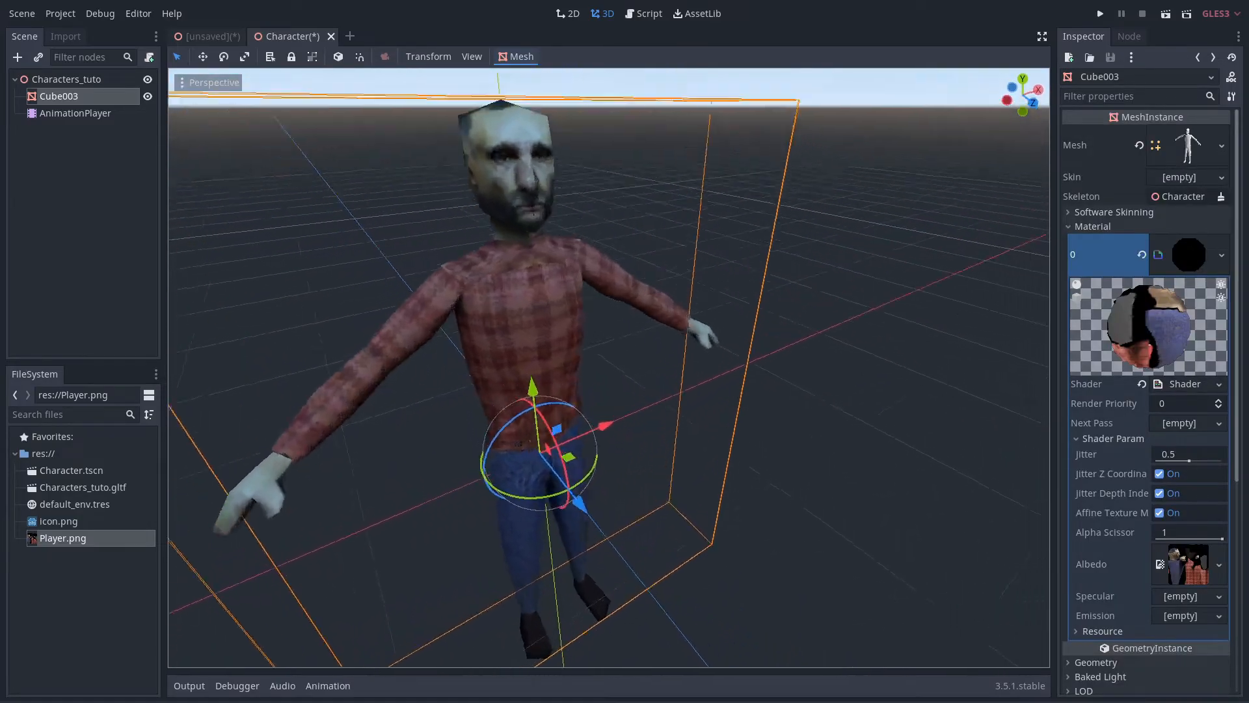
{"action": "scroll", "coordinate": [609, 367], "scroll_direction": "down", "scroll_amount": 3}
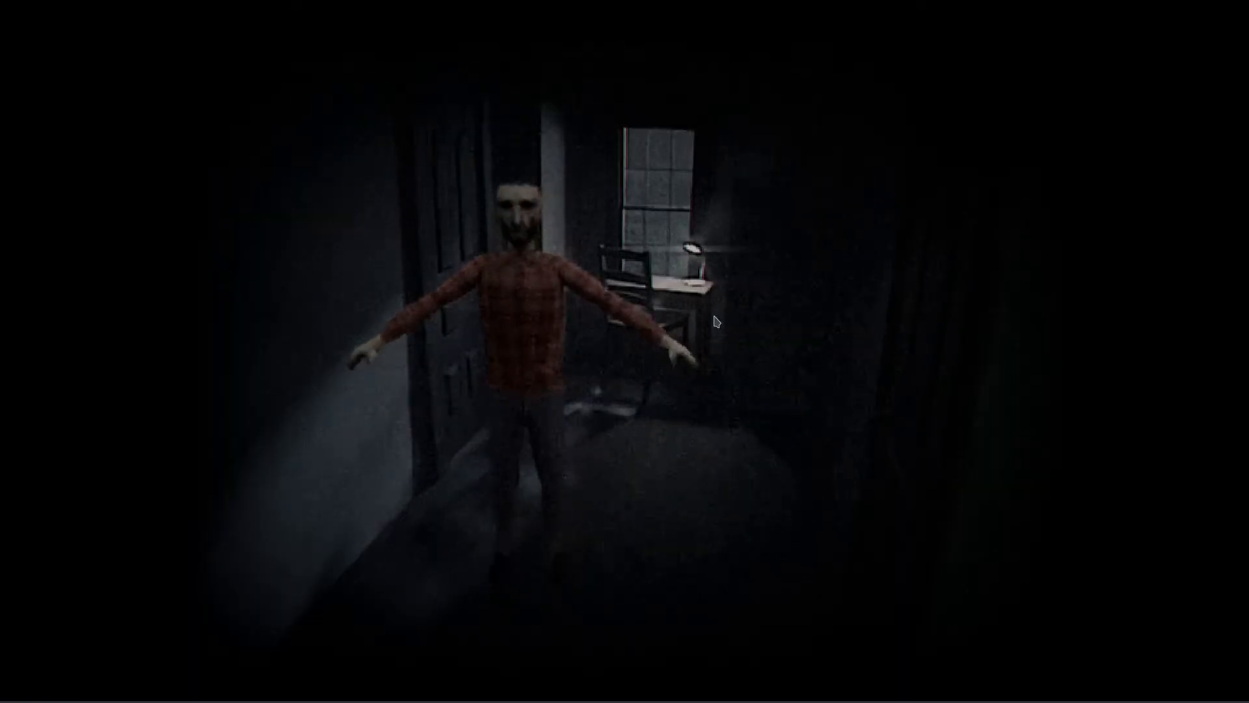